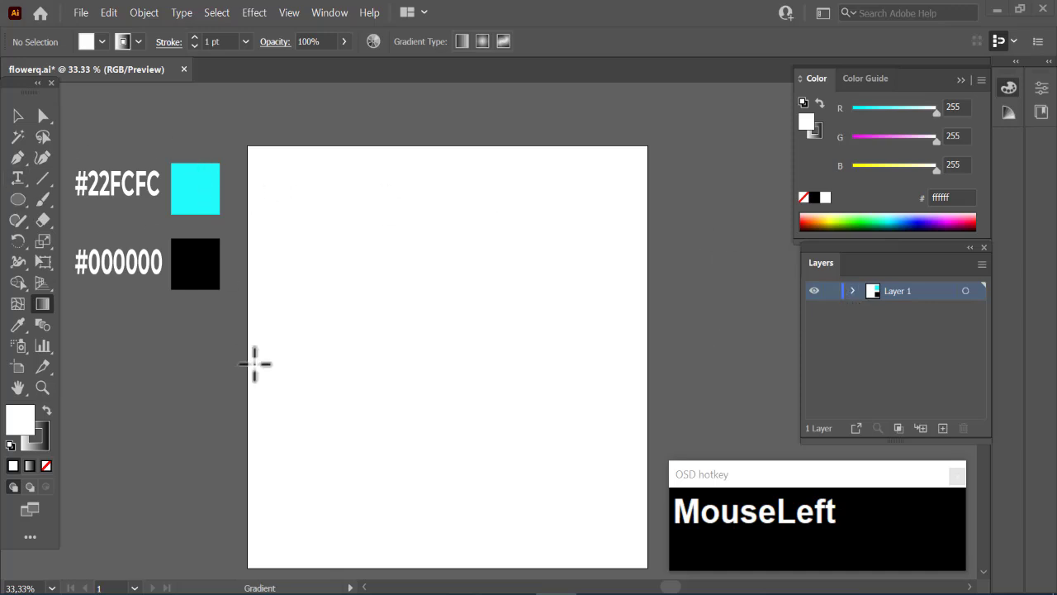
# - Lock Layer 1, add a new layer above it and target that layer
pyautogui.click(831, 291)
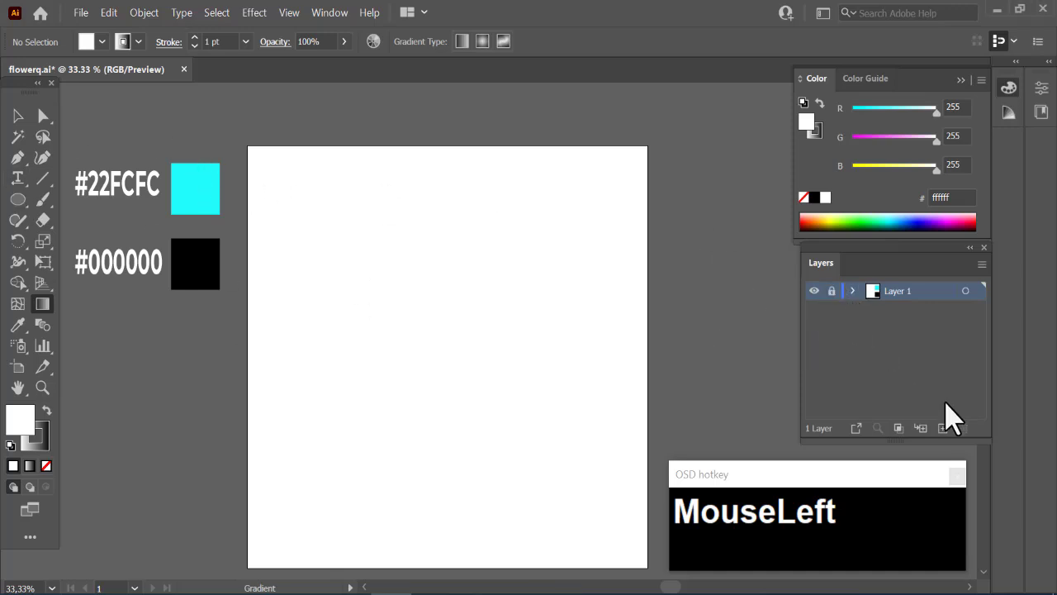
pyautogui.click(942, 428)
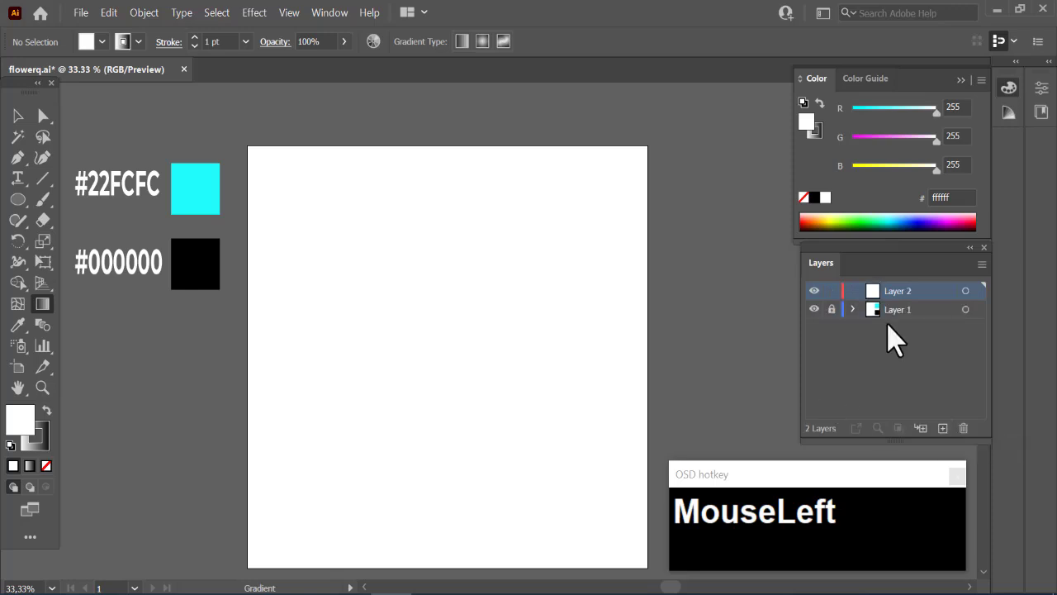
pyautogui.click(966, 291)
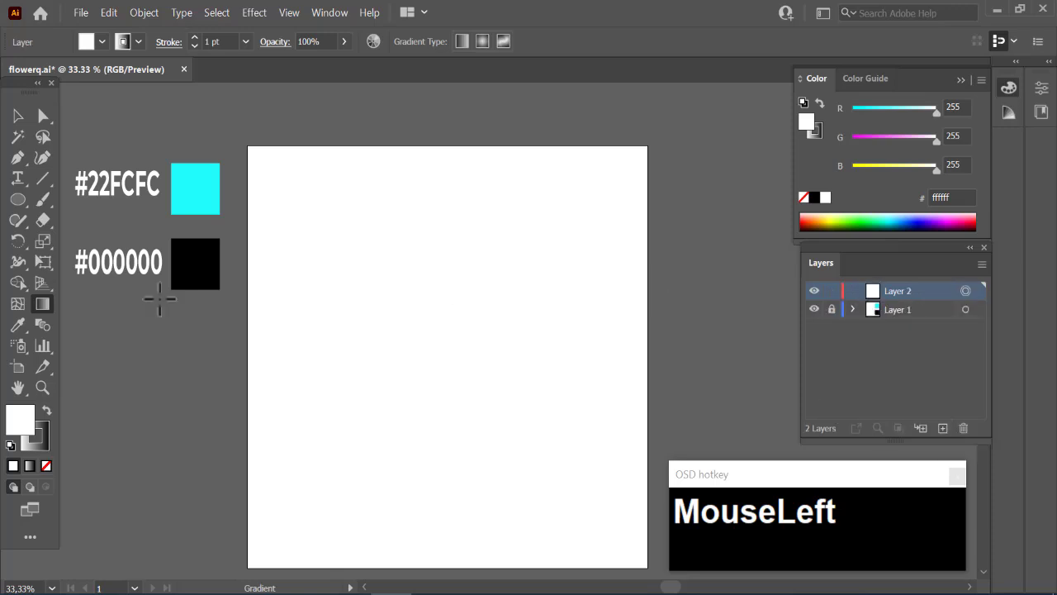
# - Create a 1000 × 1000 px rectangle on the new layer
pyautogui.rightClick(22, 203)
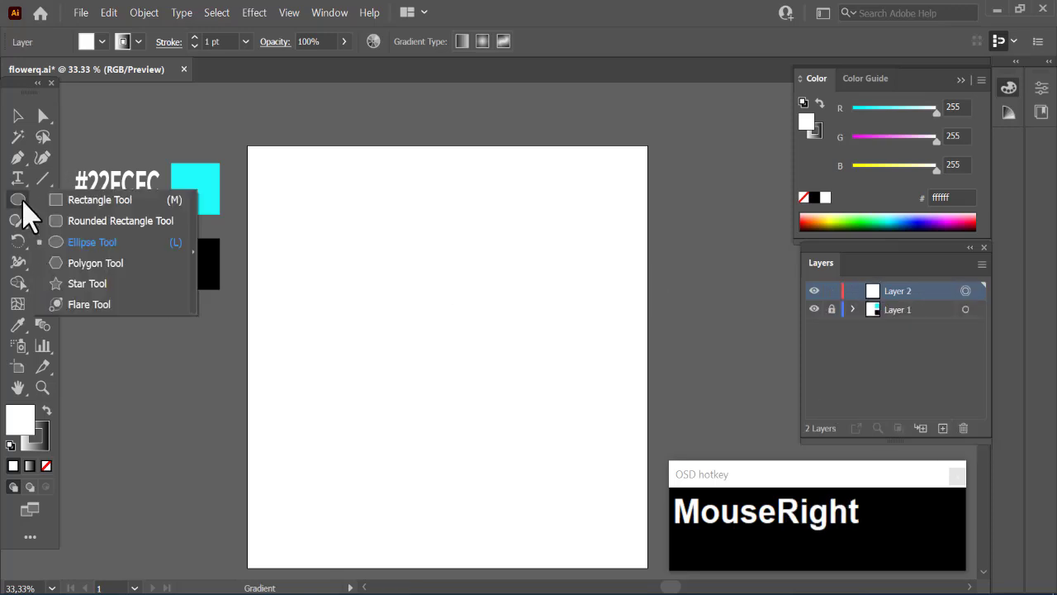
pyautogui.click(75, 204)
pyautogui.moveTo(447, 319); pyautogui.dragTo(447, 320)
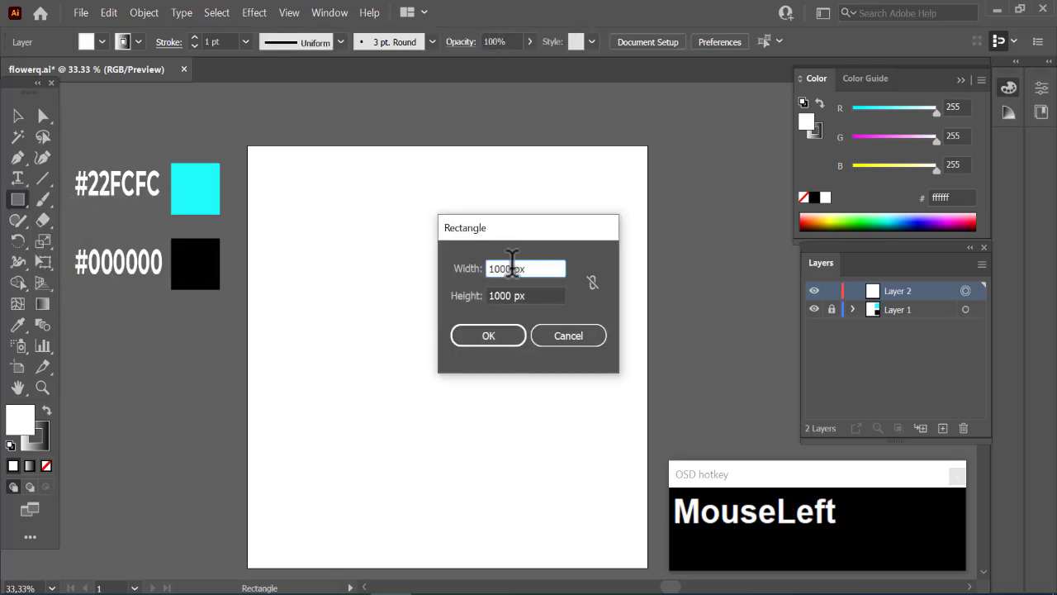
pyautogui.moveTo(492, 266); pyautogui.dragTo(485, 296)
pyautogui.click(491, 336)
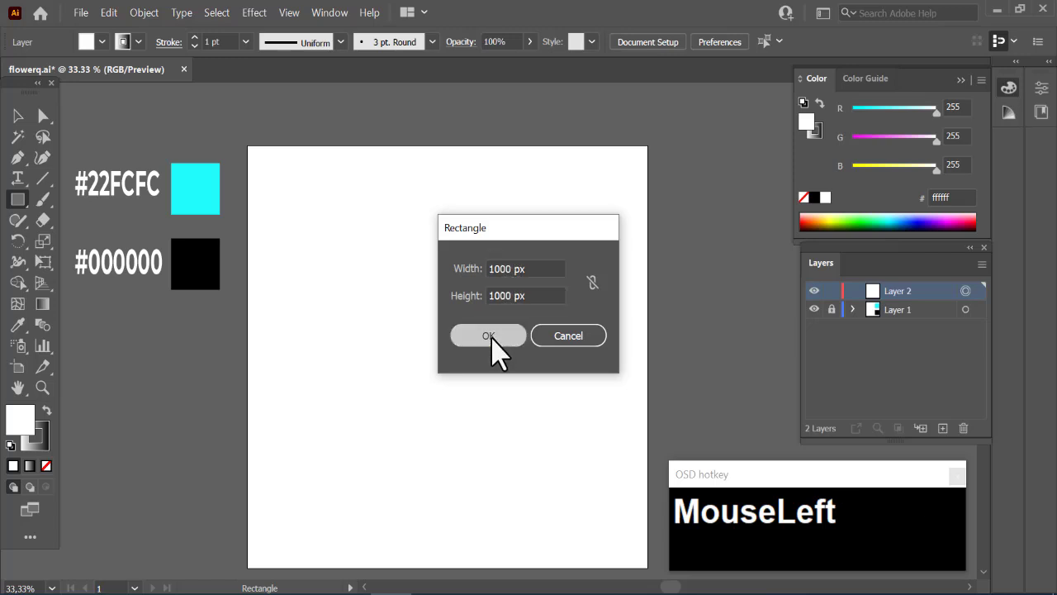
# - Fill the rectangle with black (#000000) and centre it on the artboard both horizontally and vertically
pyautogui.doubleClick(22, 418)
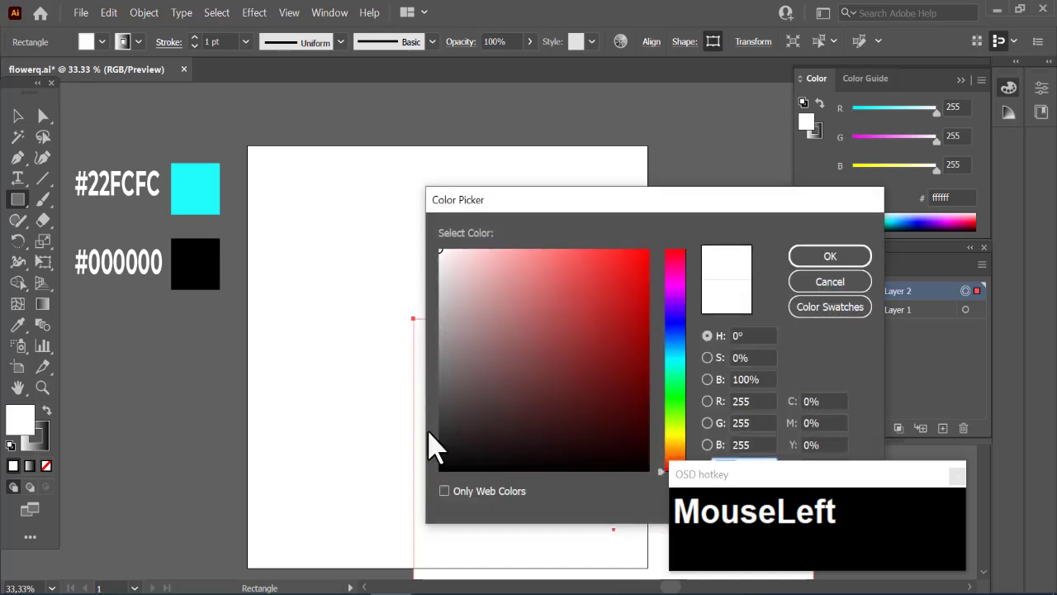
pyautogui.click(441, 468)
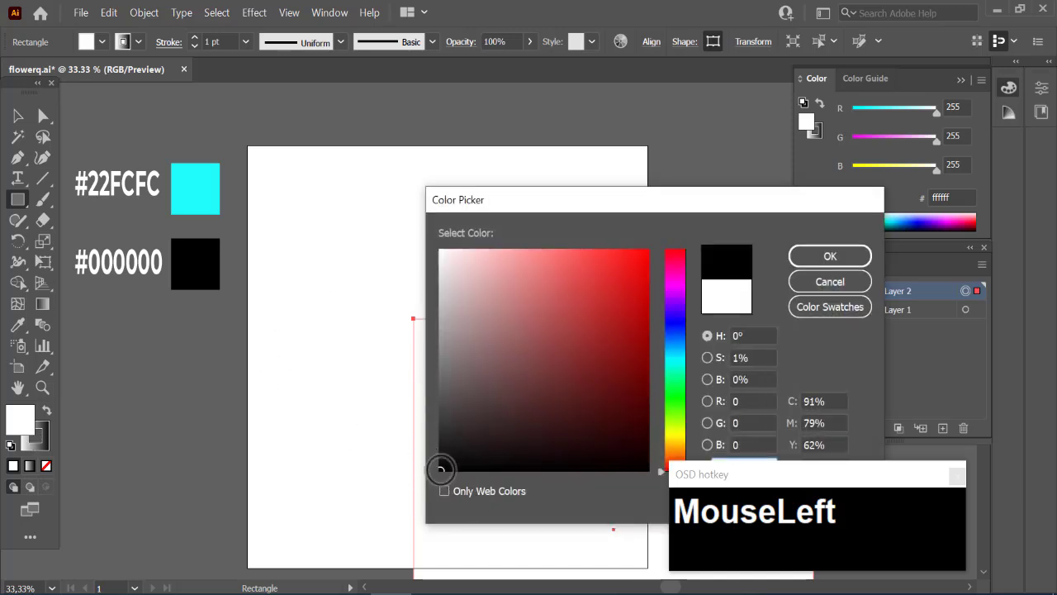
pyautogui.click(832, 258)
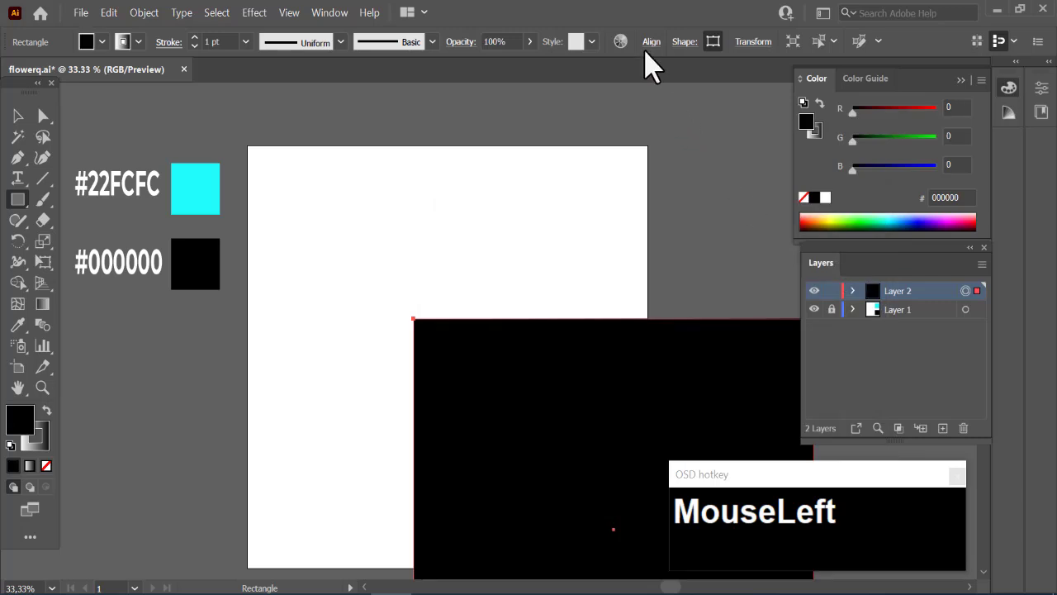
pyautogui.click(649, 46)
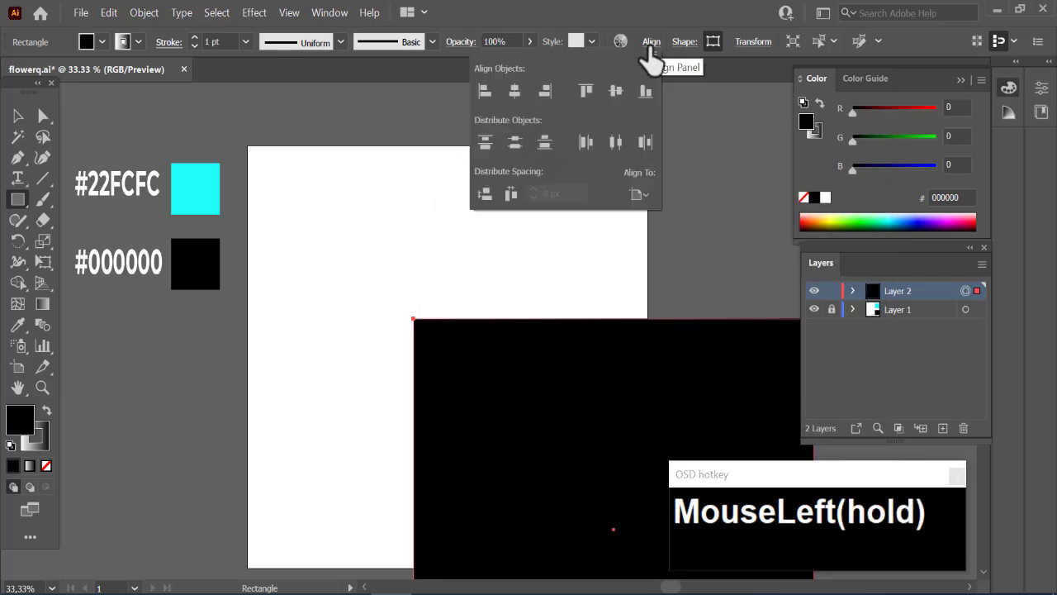
pyautogui.click(516, 91)
pyautogui.click(616, 92)
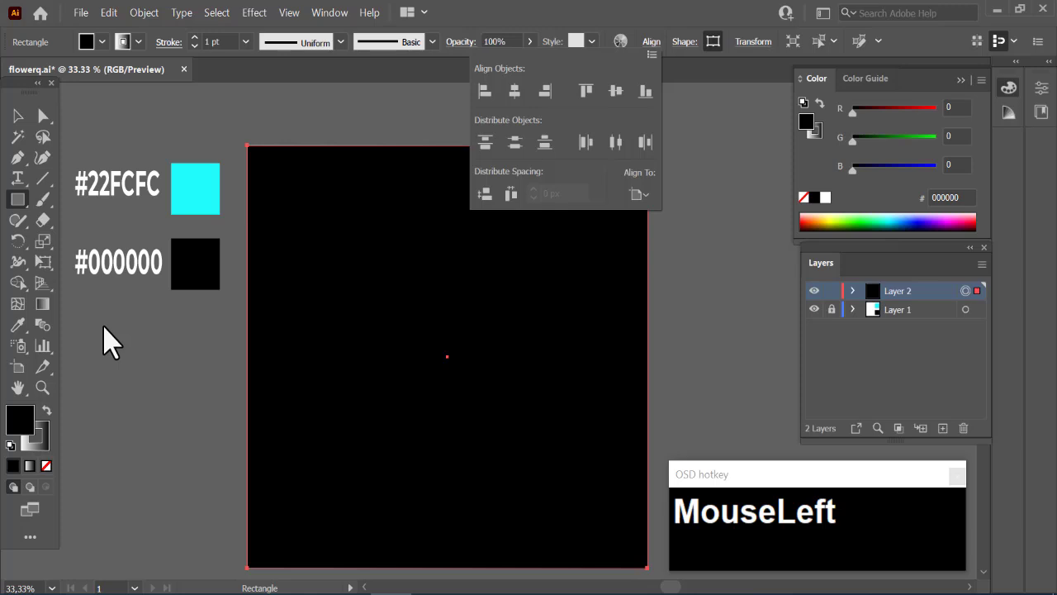
# - Remove the stroke from the black background rectangle
pyautogui.click(49, 451)
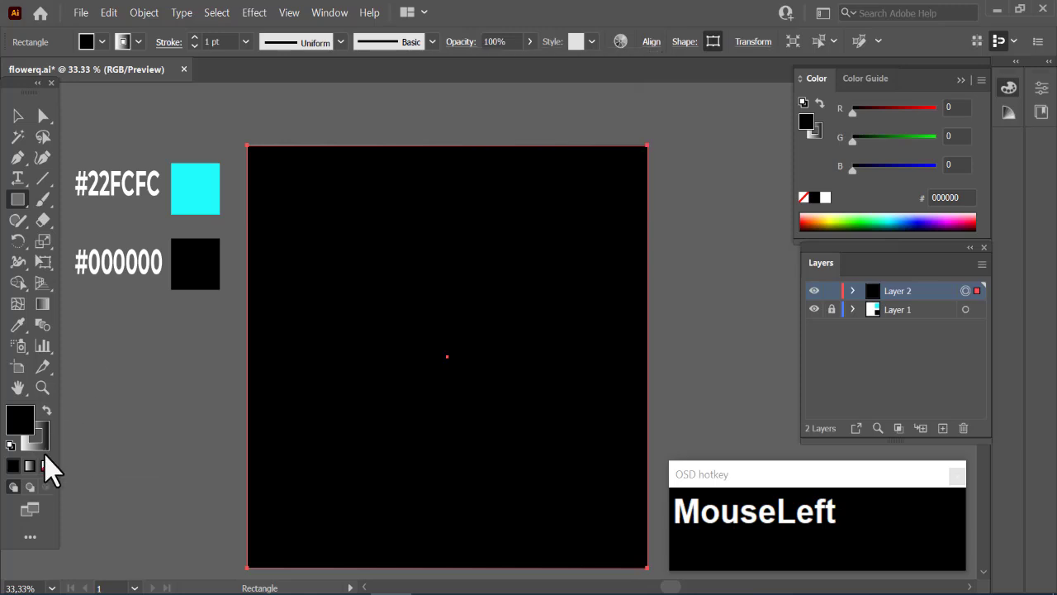
pyautogui.click(43, 446)
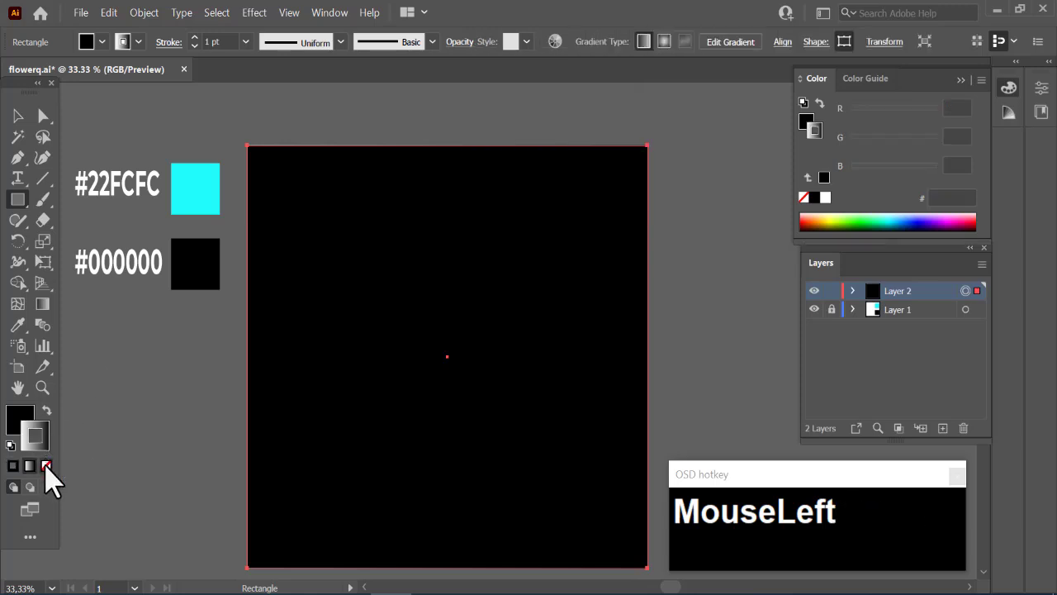
pyautogui.click(47, 466)
# - Lock the background rectangle and its Layer 2, and add a new layer above it
pyautogui.click(139, 16)
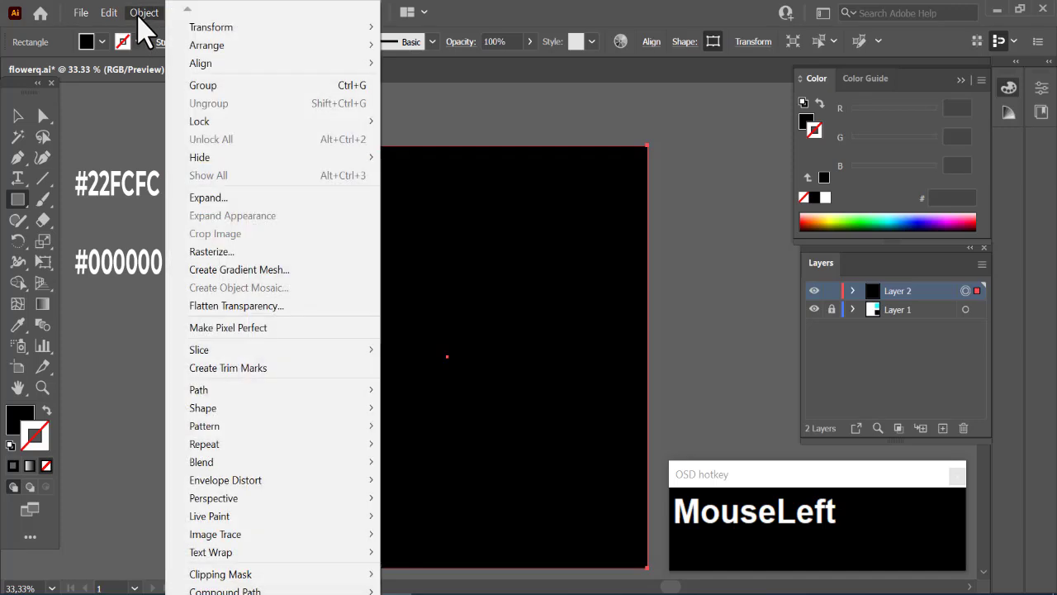
pyautogui.moveTo(242, 128)
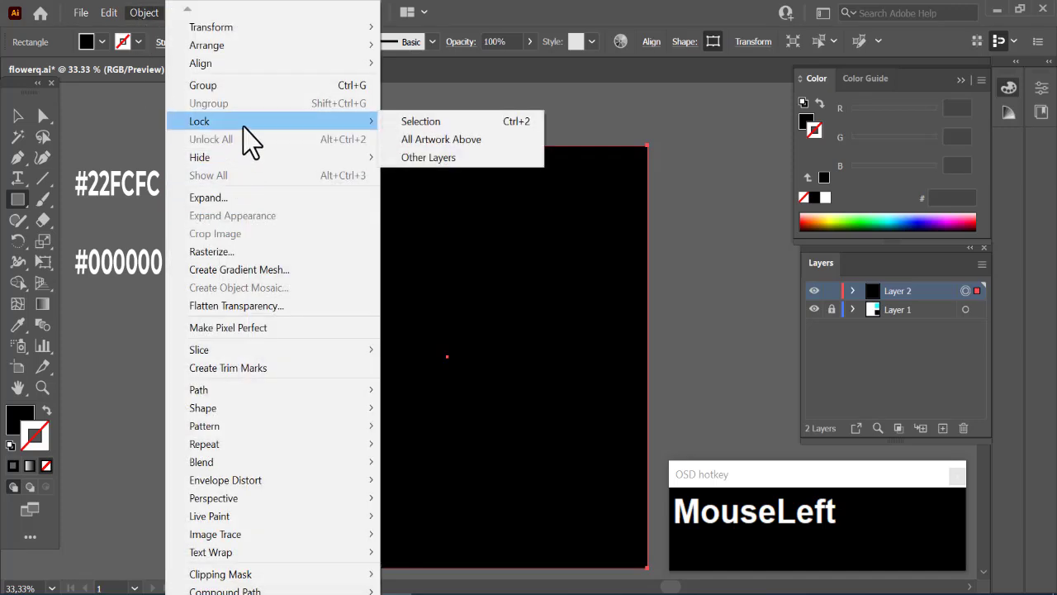
pyautogui.click(436, 122)
pyautogui.moveTo(836, 291); pyautogui.dragTo(835, 309)
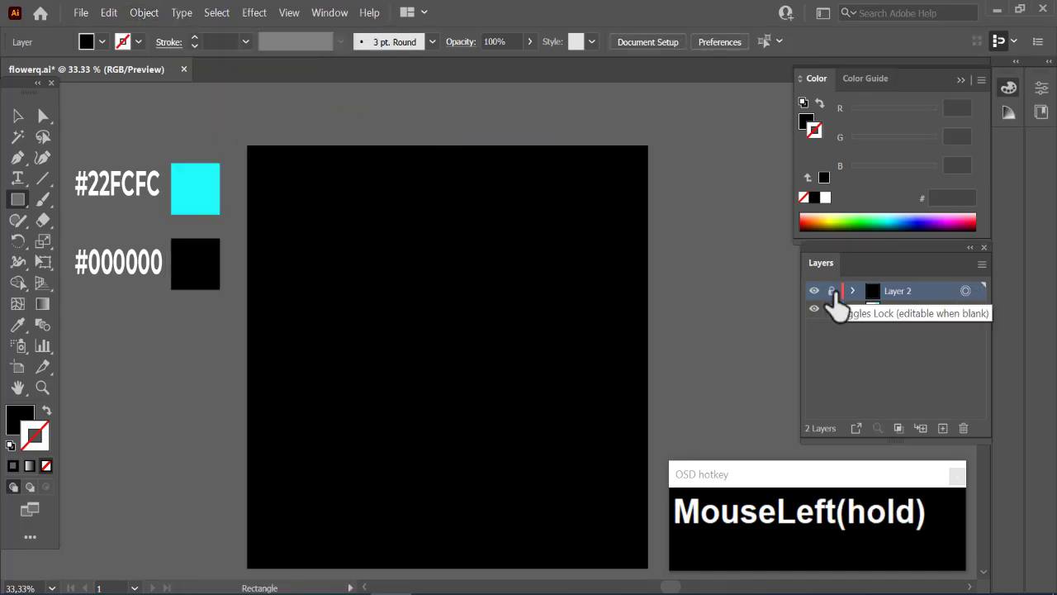
pyautogui.click(943, 428)
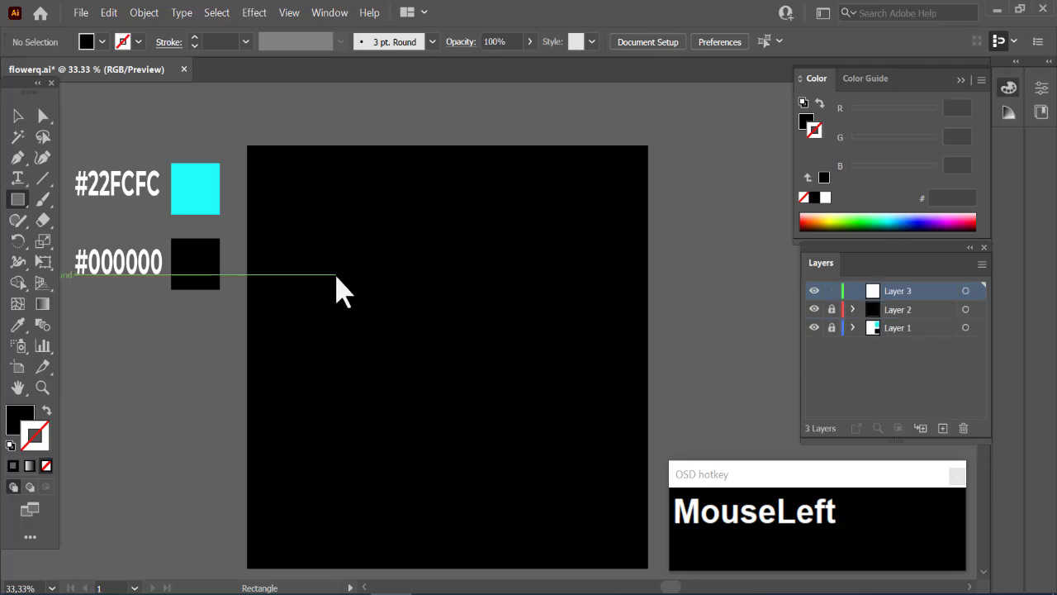
# - Ready the Ellipse tool with no fill and a #22FCFC stroke sampled from the cyan swatch
pyautogui.rightClick(18, 200)
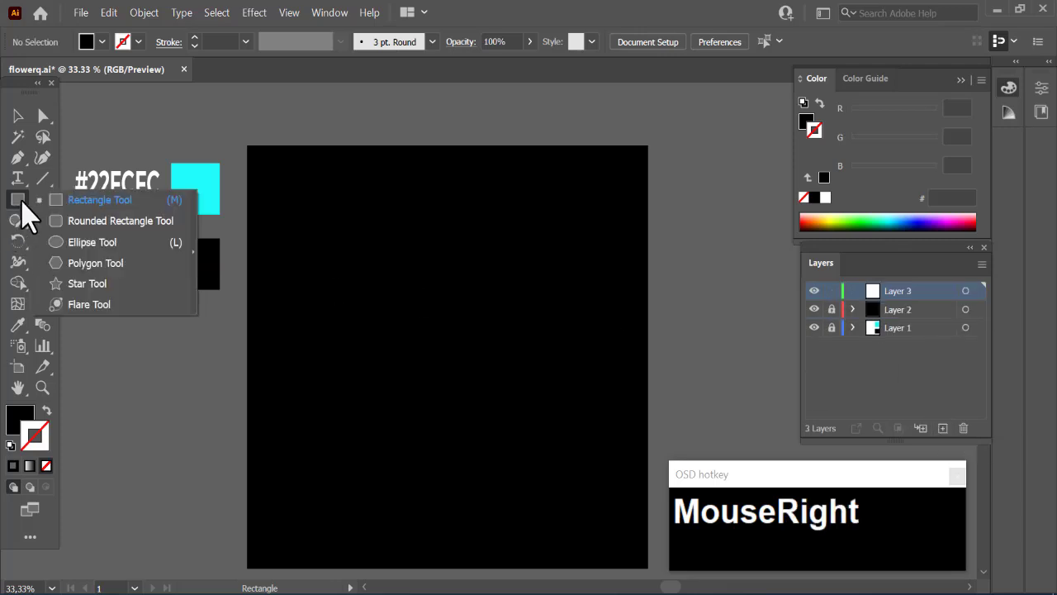
pyautogui.click(66, 242)
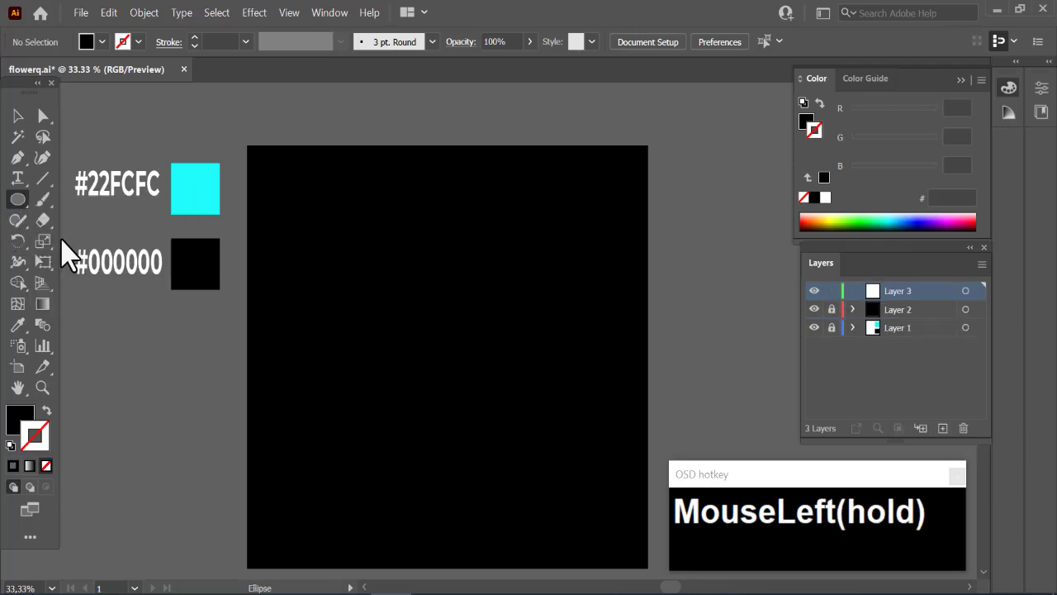
pyautogui.click(16, 417)
pyautogui.click(17, 324)
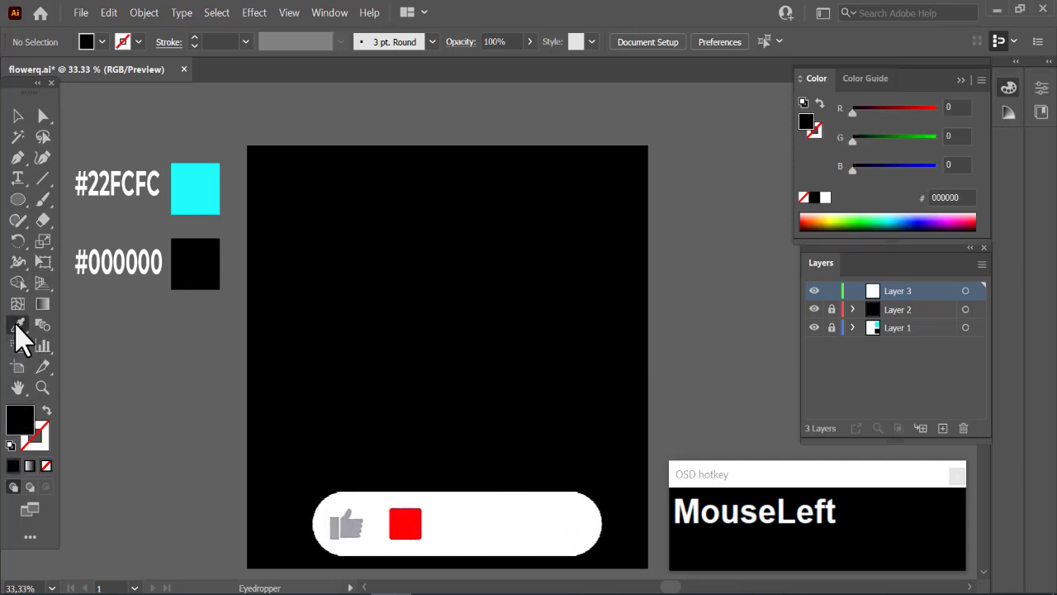
pyautogui.click(193, 184)
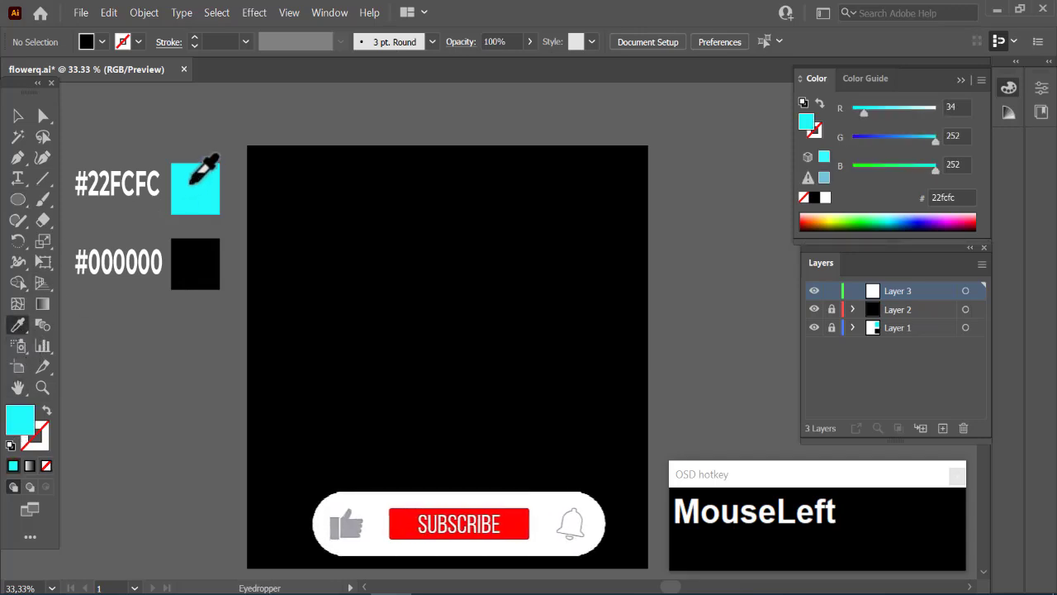
pyautogui.click(46, 412)
pyautogui.click(17, 201)
# - Set the stroke to a round cap, round join and 2 pt weight
pyautogui.click(139, 42)
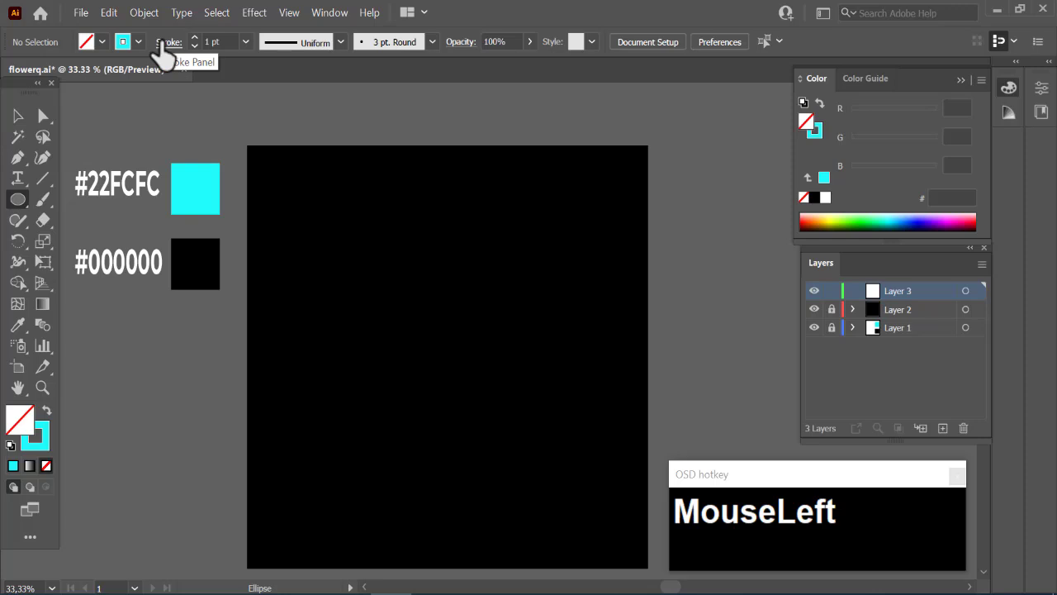
pyautogui.click(162, 43)
pyautogui.click(83, 86)
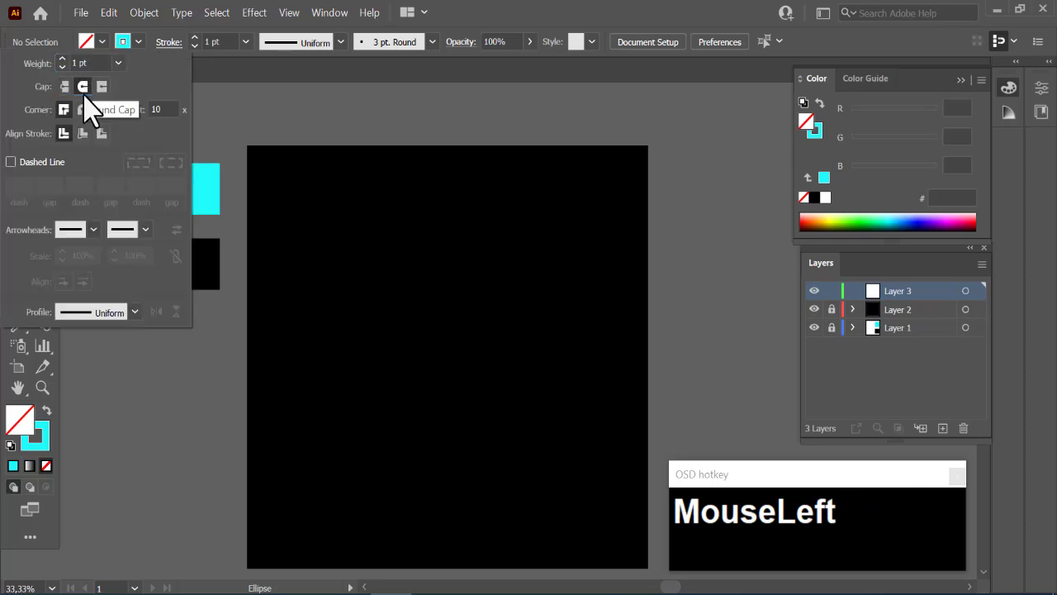
pyautogui.moveTo(83, 106); pyautogui.dragTo(79, 81)
pyautogui.click(67, 58)
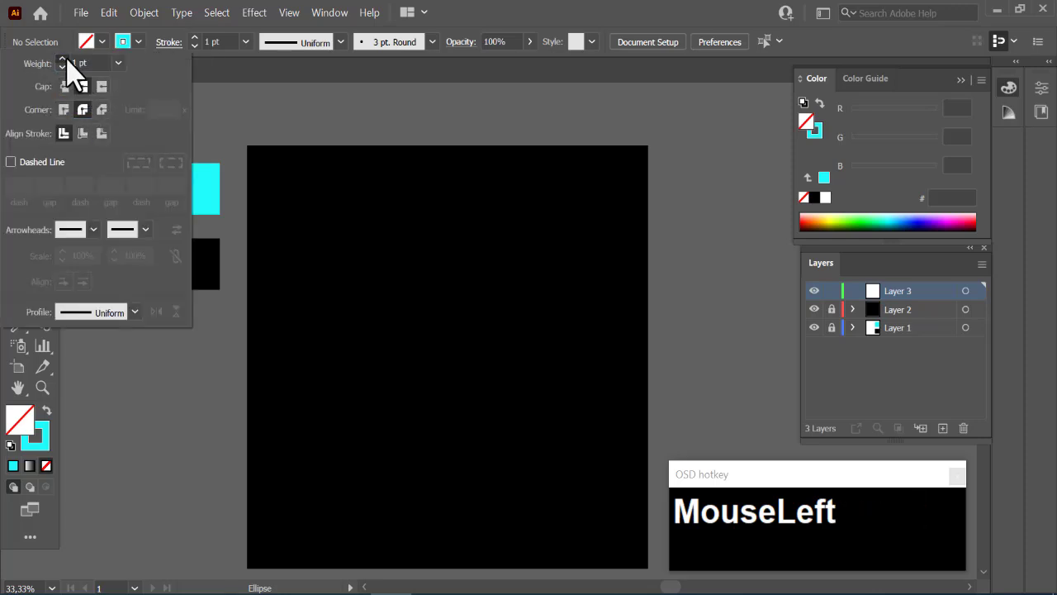
pyautogui.click(407, 286)
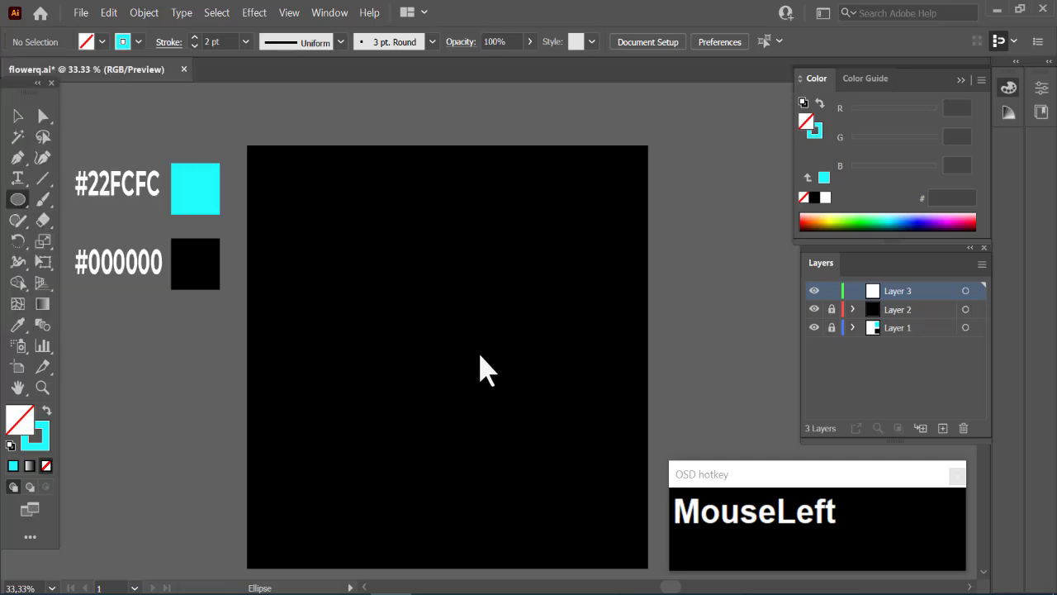
# - Draw a circle near the artboard's centre and place an overlapping copy to its right
pyautogui.moveTo(428, 356); pyautogui.dragTo(470, 286)
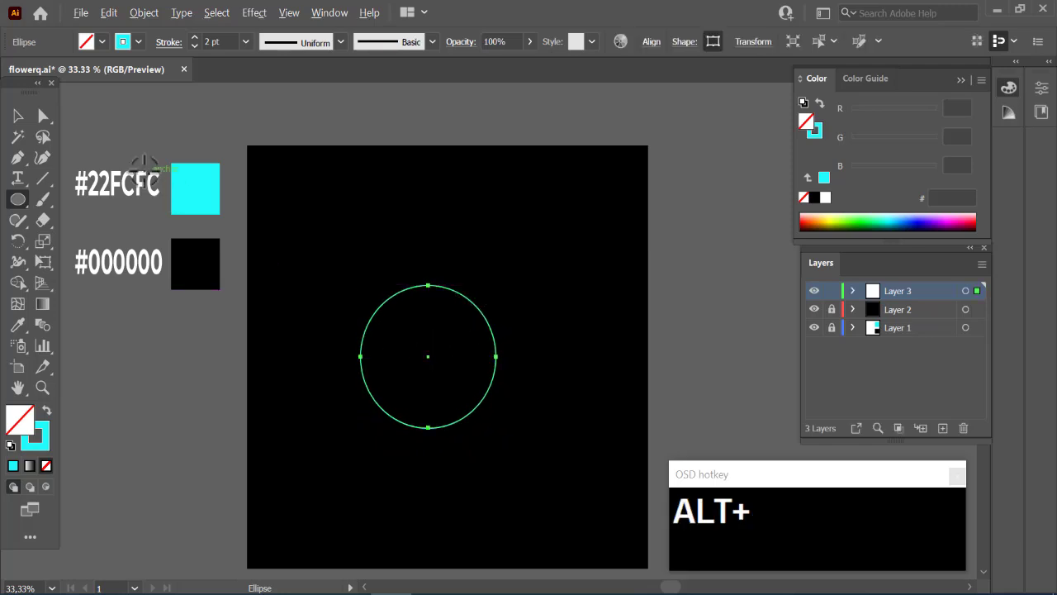
pyautogui.click(17, 117)
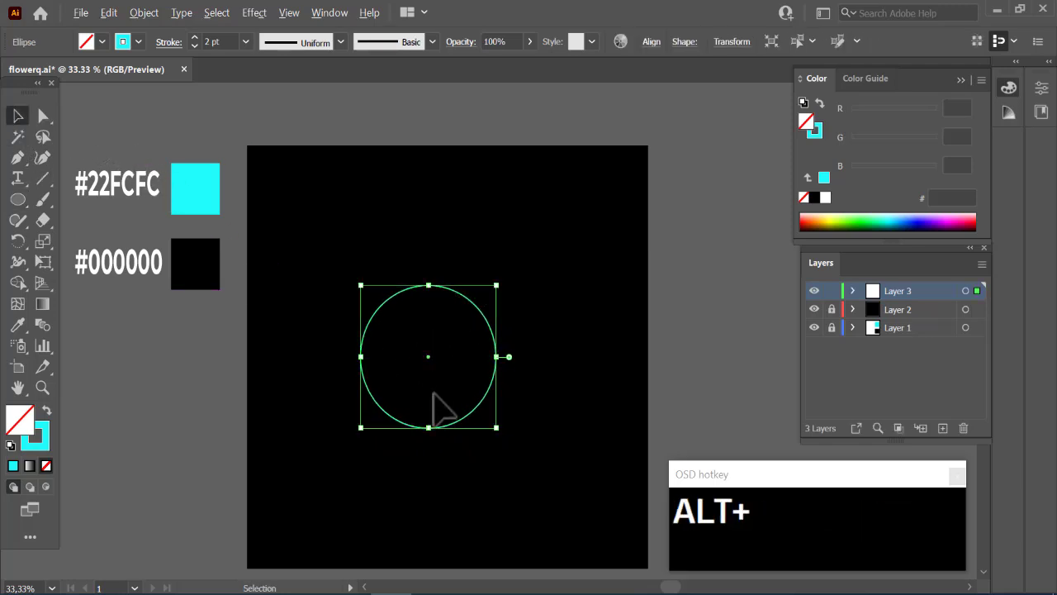
pyautogui.moveTo(428, 357); pyautogui.dragTo(518, 361)
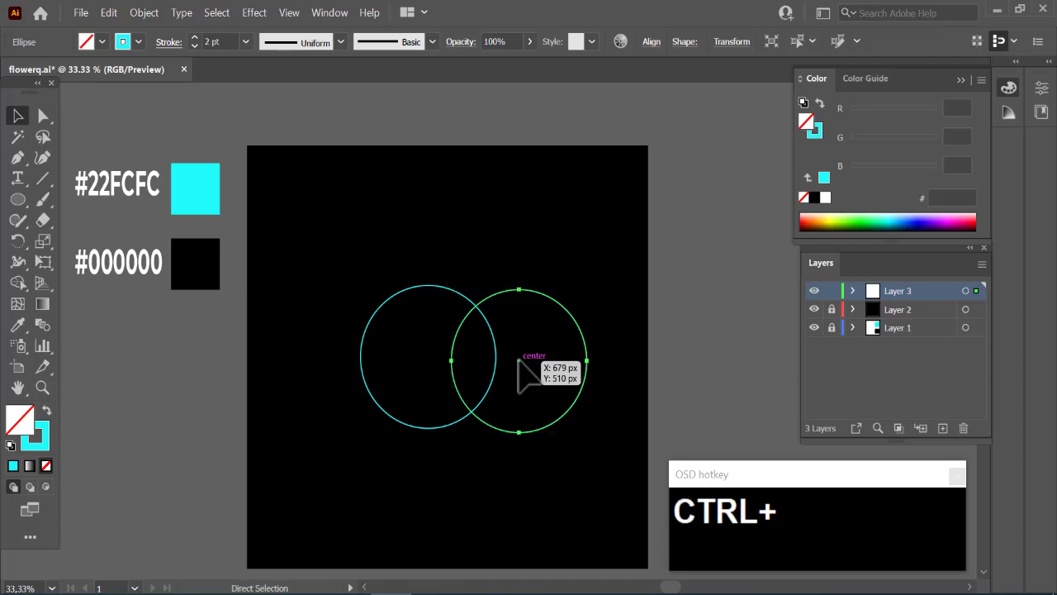
pyautogui.hotkey('ctrl', 'z')
pyautogui.moveTo(428, 357); pyautogui.dragTo(521, 360)
# - Select both circles and remove the areas outside their overlap with the Shape Builder, keeping the petal outline
pyautogui.moveTo(413, 250); pyautogui.dragTo(546, 457)
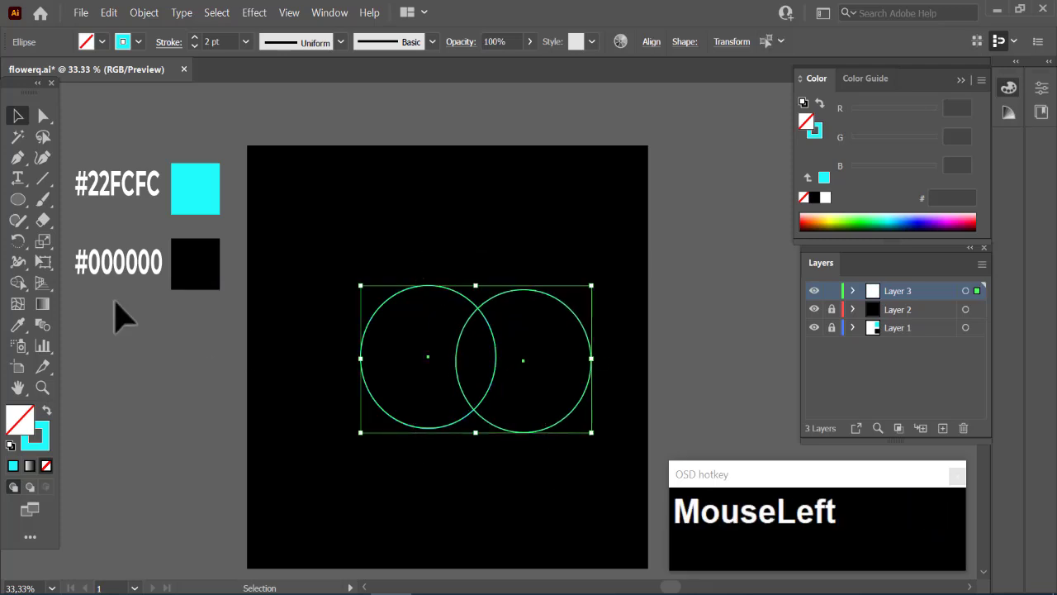
pyautogui.click(18, 282)
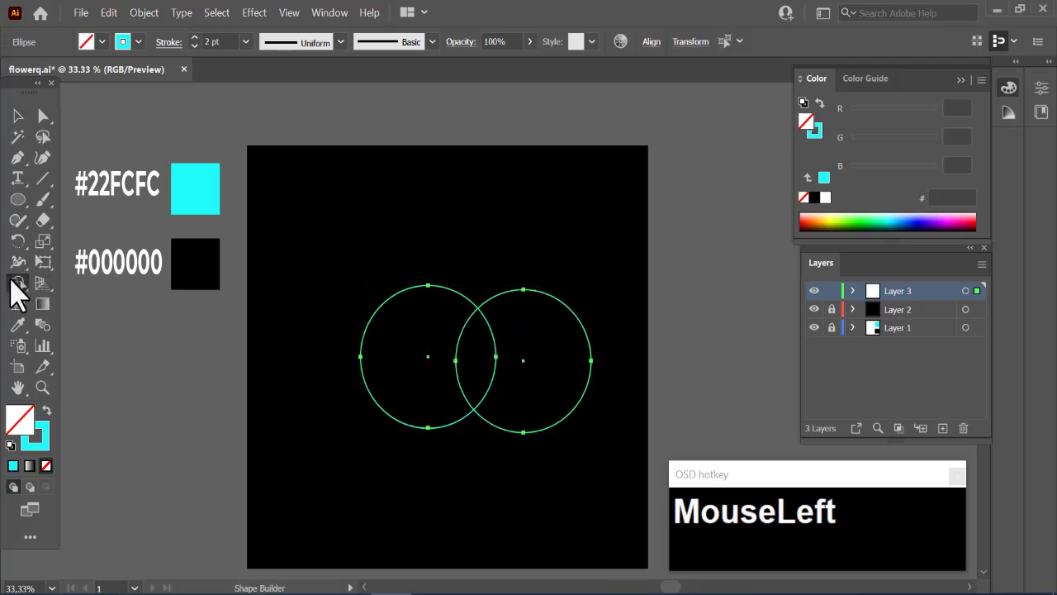
pyautogui.keyDown('alt'); pyautogui.click(543, 429); pyautogui.keyUp('alt')
pyautogui.keyDown('alt'); pyautogui.click(457, 422); pyautogui.keyUp('alt')
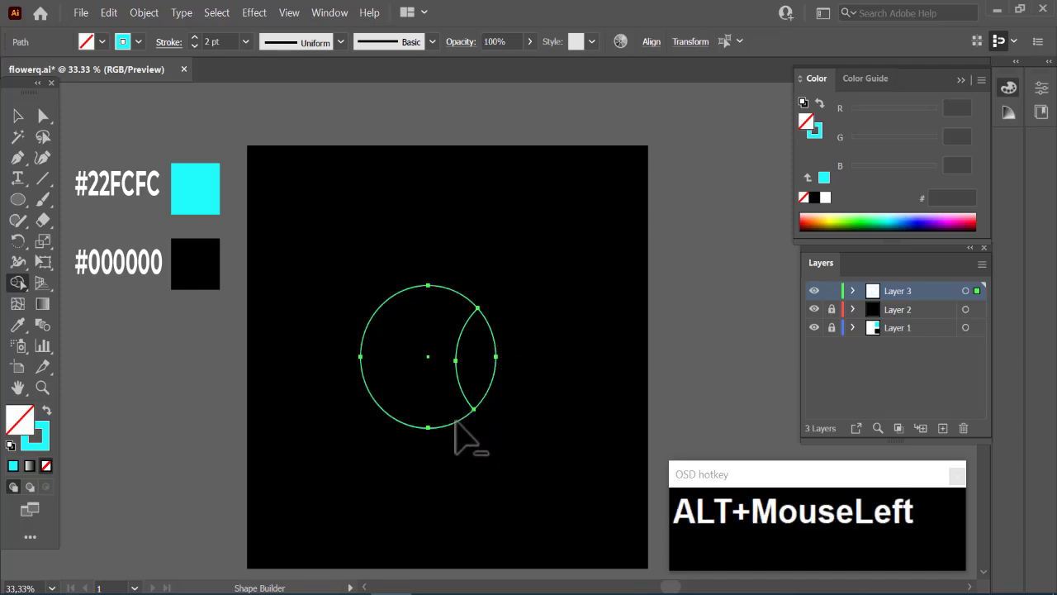
# - Select the remaining petal paths and join them into one path
pyautogui.click(18, 117)
pyautogui.moveTo(425, 272); pyautogui.dragTo(504, 413)
pyautogui.rightClick(497, 346)
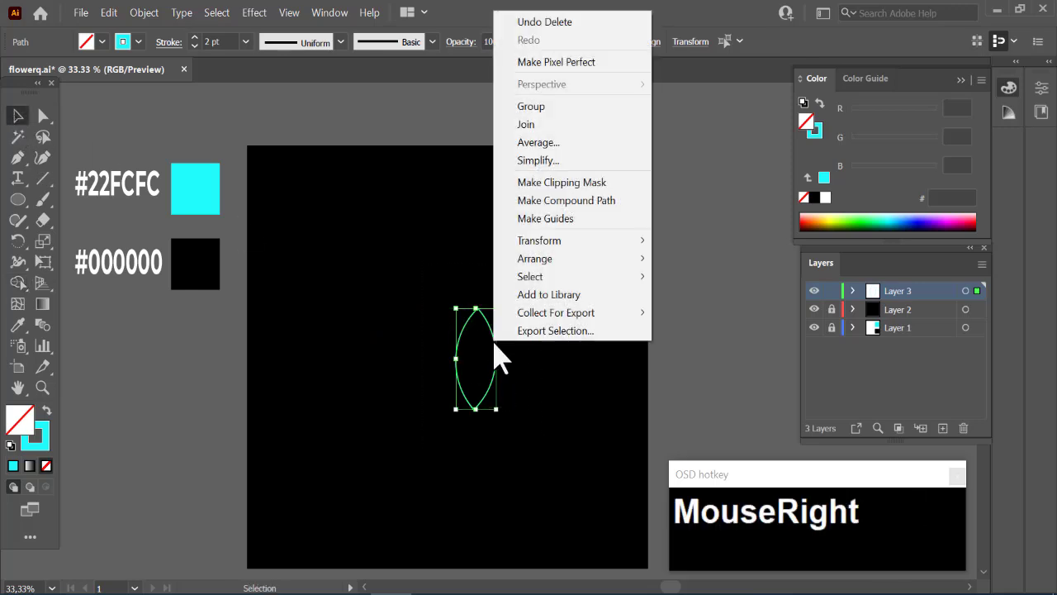
pyautogui.click(559, 126)
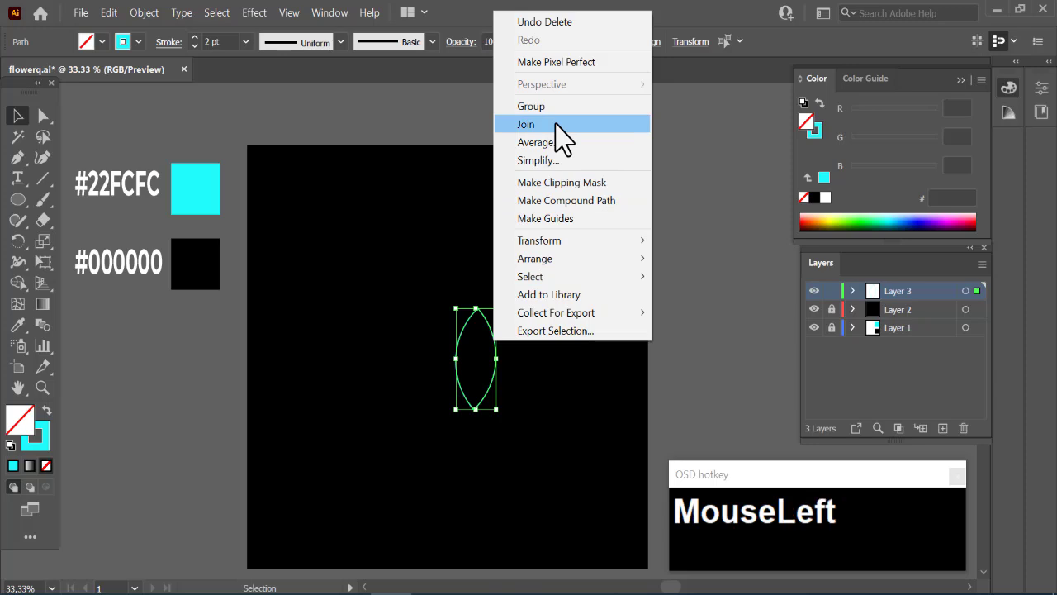
# - Create a copy of the petal rotated by -20° about its lower tip anchor
pyautogui.click(23, 234)
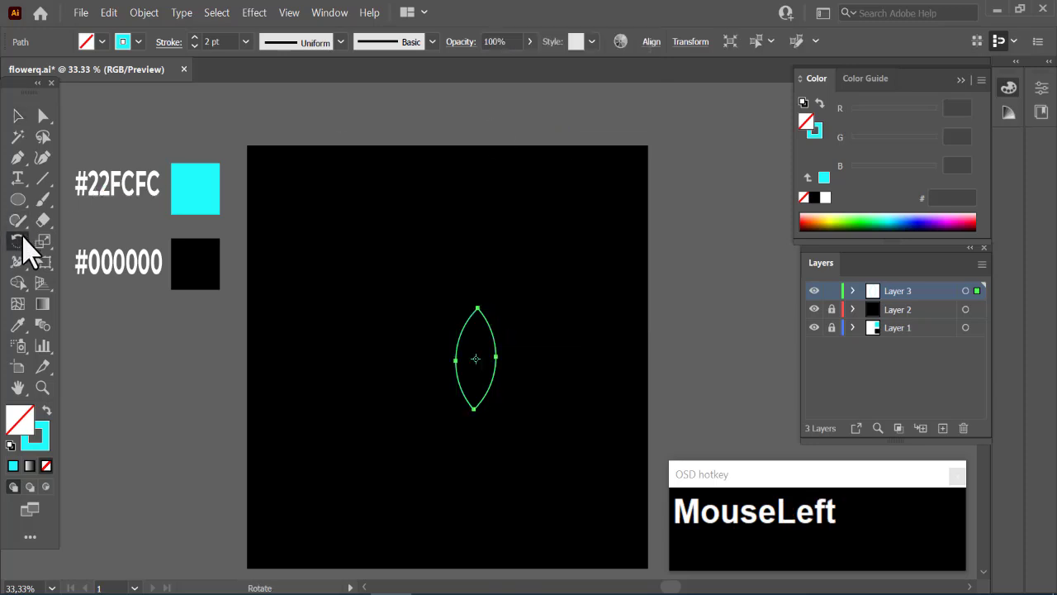
pyautogui.keyDown('alt'); pyautogui.click(474, 409); pyautogui.keyUp('alt')
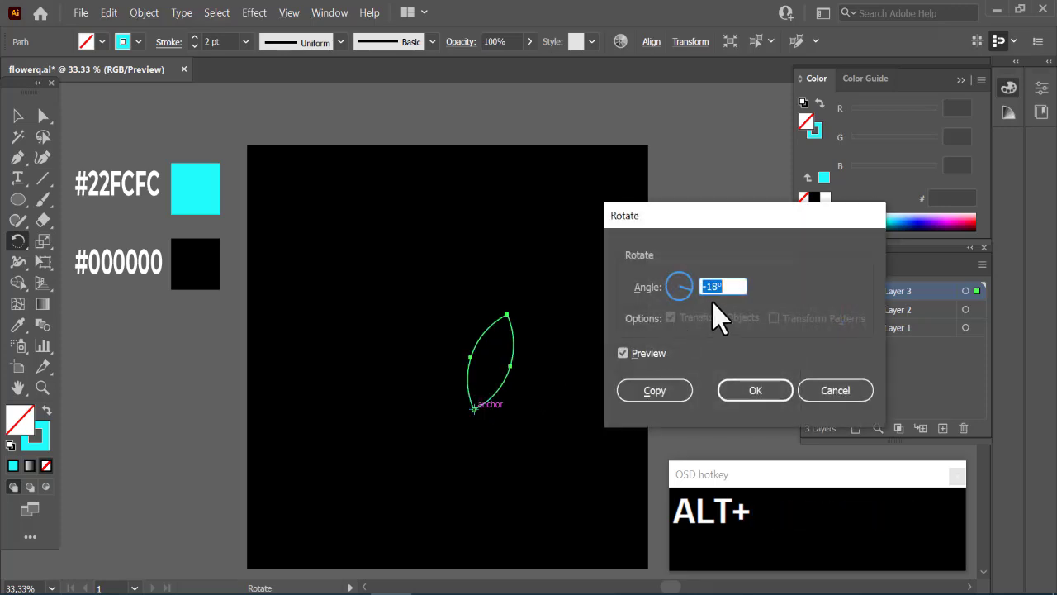
pyautogui.press('Down')
pyautogui.press('Down')
pyautogui.press('Down')
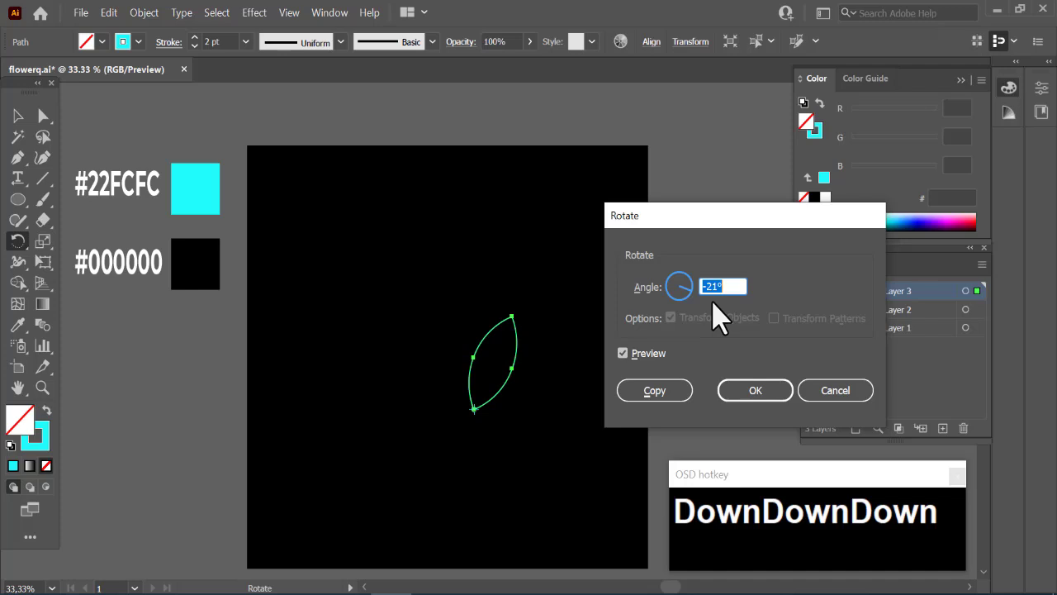
pyautogui.press('Up')
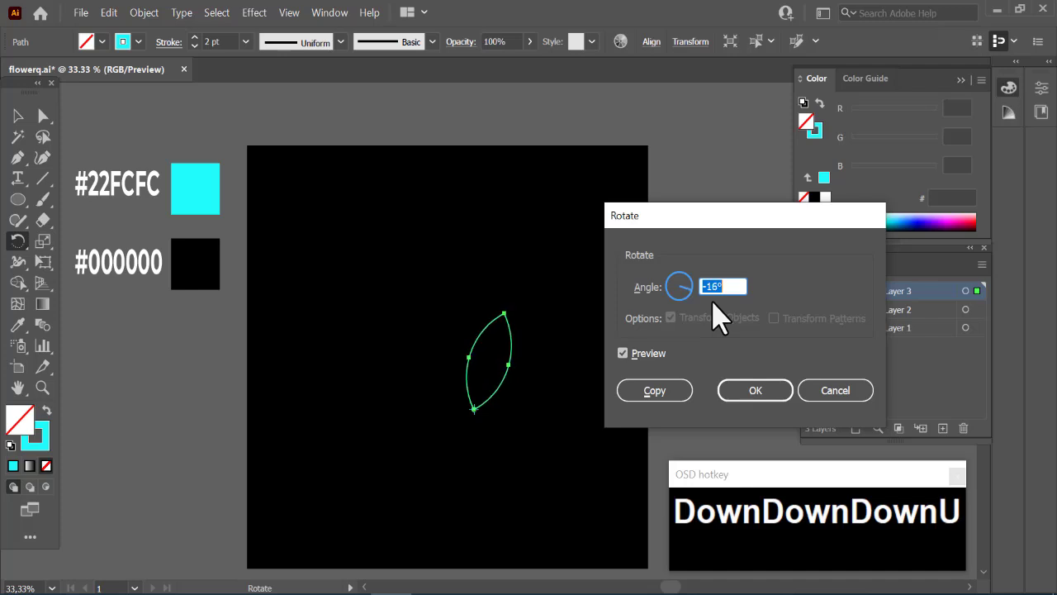
pyautogui.press('Down')
pyautogui.press('Down')
pyautogui.press('Down')
pyautogui.press('Down')
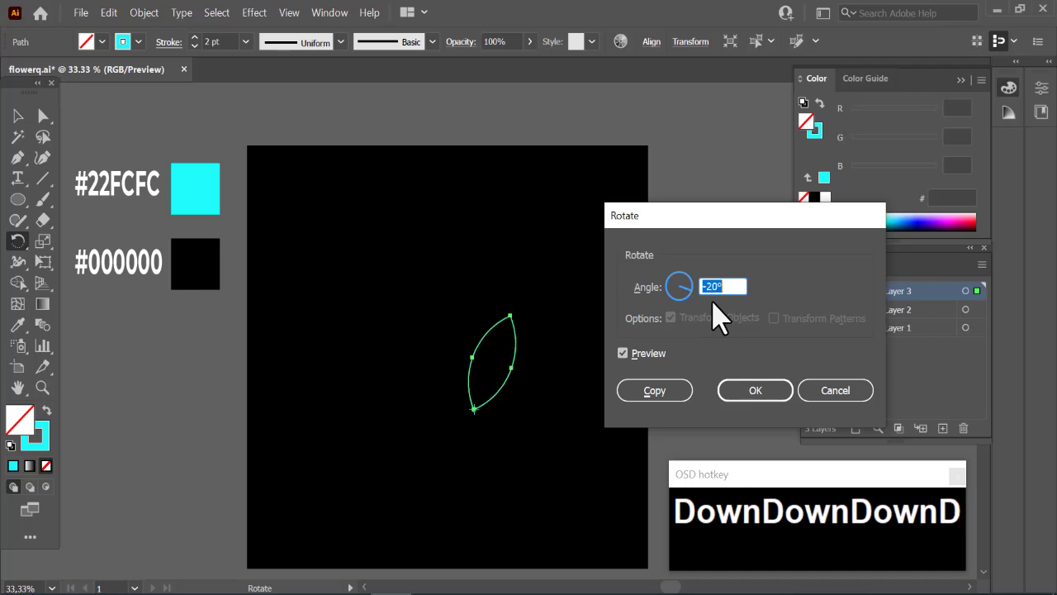
pyautogui.click(669, 395)
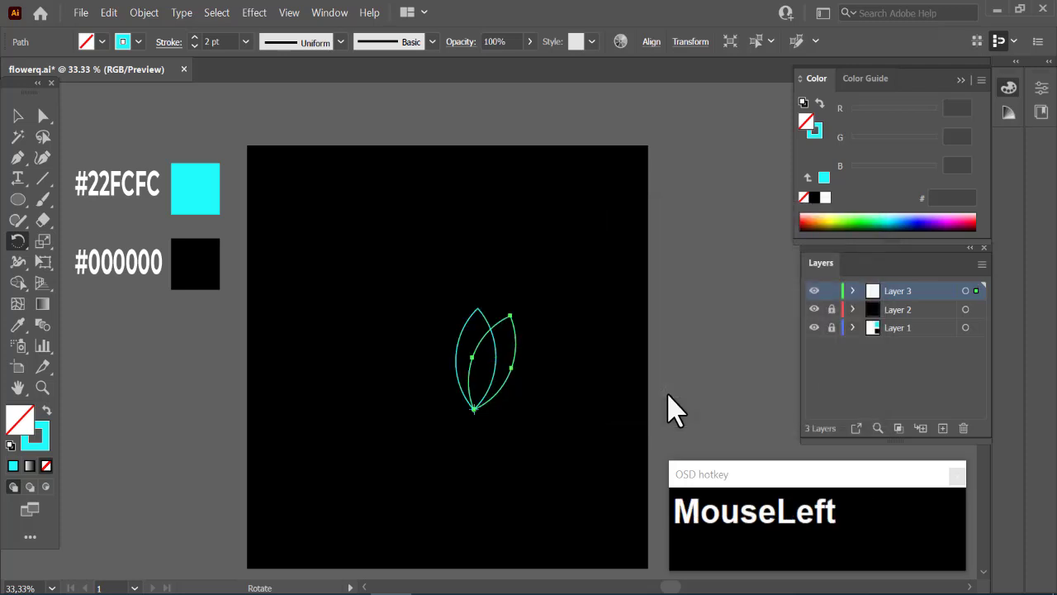
# - Repeat the rotated copy around the tip until the petals form a full ring, undoing any surplus copy
pyautogui.hotkey('ctrl', 'd')
pyautogui.hotkey('ctrl', 'd')
pyautogui.hotkey('ctrl', 'd')
pyautogui.hotkey('ctrl', 'd')
pyautogui.hotkey('ctrl', 'd')
pyautogui.hotkey('ctrl', 'd')
pyautogui.hotkey('ctrl', 'd')
pyautogui.hotkey('ctrl', 'd')
pyautogui.hotkey('ctrl', 'd')
pyautogui.hotkey('ctrl', 'd')
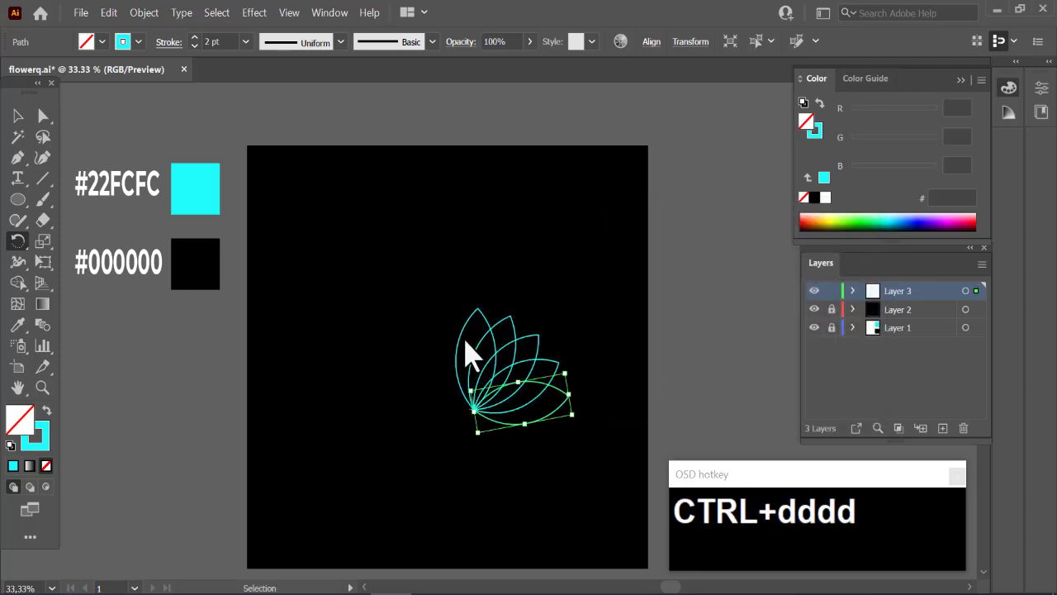
pyautogui.hotkey('ctrl', 'd')
pyautogui.hotkey('ctrl', 'd')
pyautogui.hotkey('ctrl', 'd')
pyautogui.hotkey('ctrl', 'd')
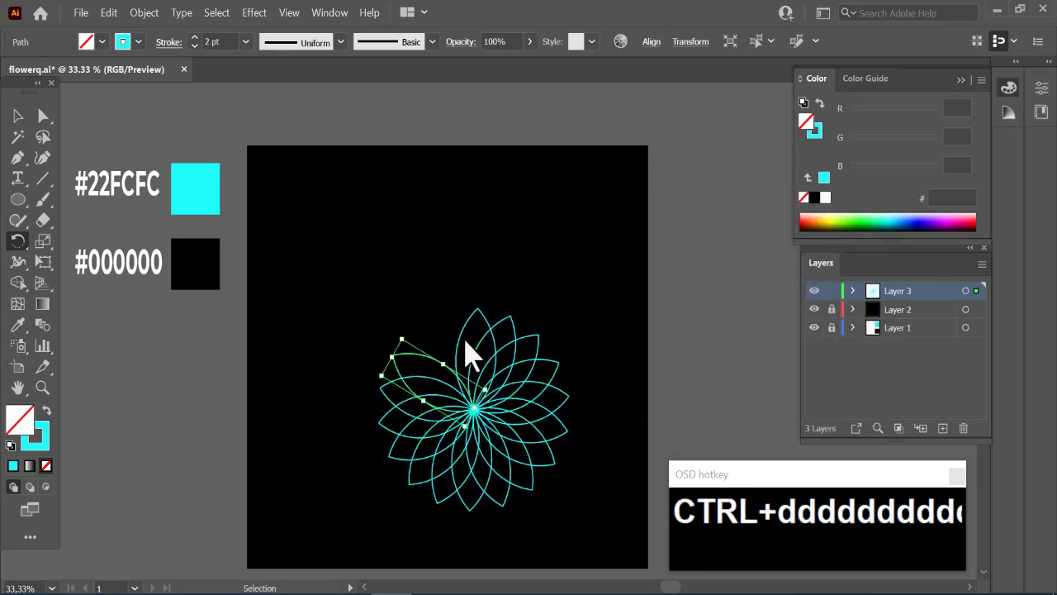
pyautogui.hotkey('ctrl', 'z')
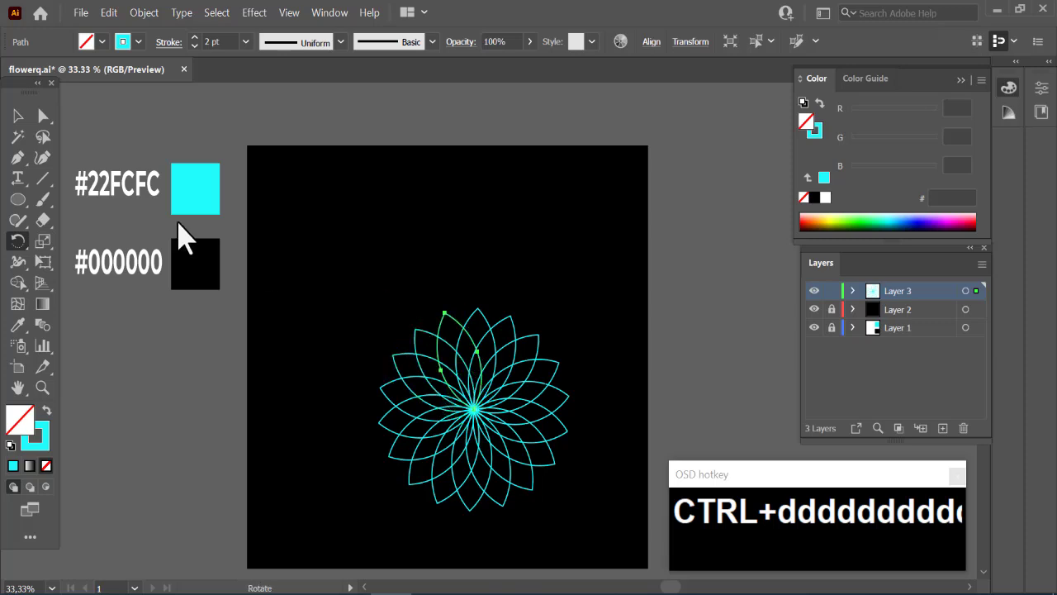
# - Select all the petals, move them up to the middle of the artboard's upper area and group them
pyautogui.click(13, 116)
pyautogui.moveTo(370, 273); pyautogui.dragTo(606, 438)
pyautogui.moveTo(474, 338); pyautogui.dragTo(449, 243)
pyautogui.hotkey('ctrl', 'g')
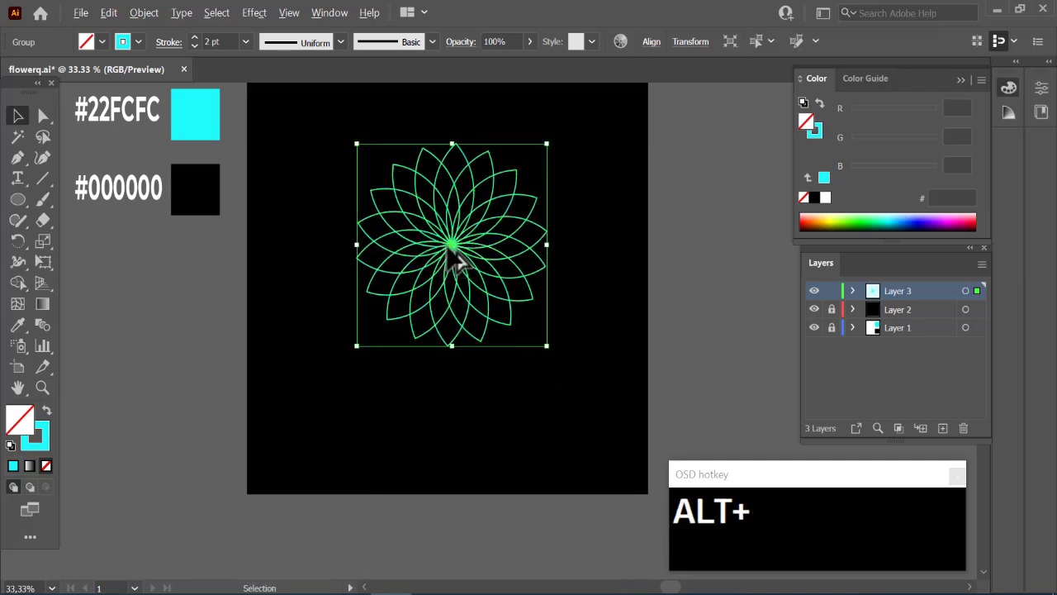
# - Duplicate the flower group, enlarge the copy proportionally from its centre and place it concentrically over the original
pyautogui.moveTo(452, 250); pyautogui.dragTo(560, 230)
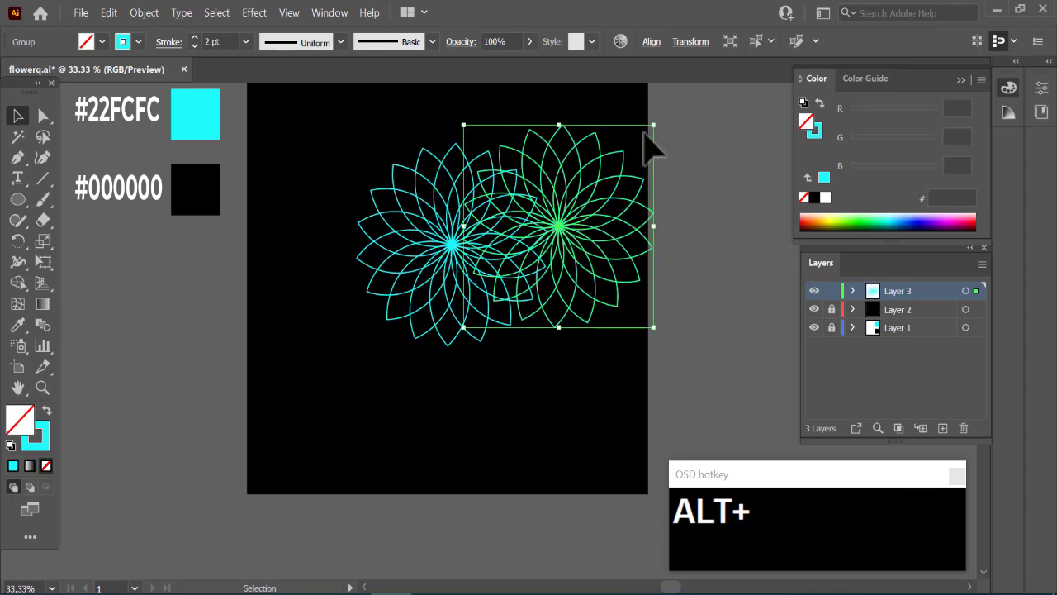
pyautogui.moveTo(652, 126)
pyautogui.mouseDown()
pyautogui.moveTo(736, 90)
pyautogui.moveTo(686, 210)
pyautogui.moveTo(703, 206)
pyautogui.moveTo(708, 190)
pyautogui.mouseUp()
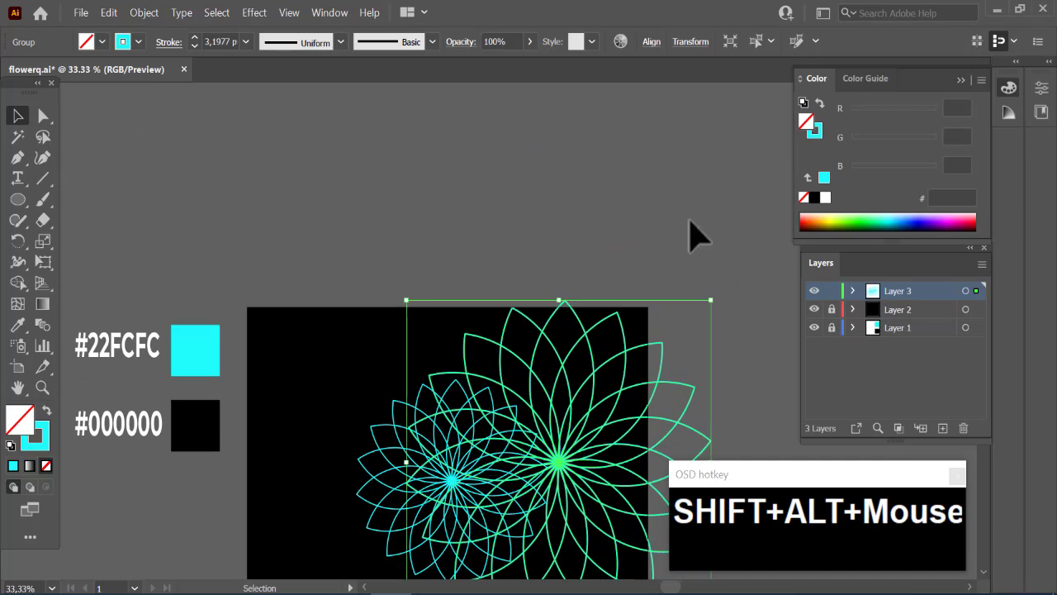
pyautogui.moveTo(561, 467); pyautogui.dragTo(455, 481)
pyautogui.scroll(-1, 456, 482)
pyautogui.scroll(-2, 458, 492)
# - Align both flowers' centres horizontally and vertically, and move them down to the middle of the artboard
pyautogui.moveTo(281, 189); pyautogui.dragTo(589, 481)
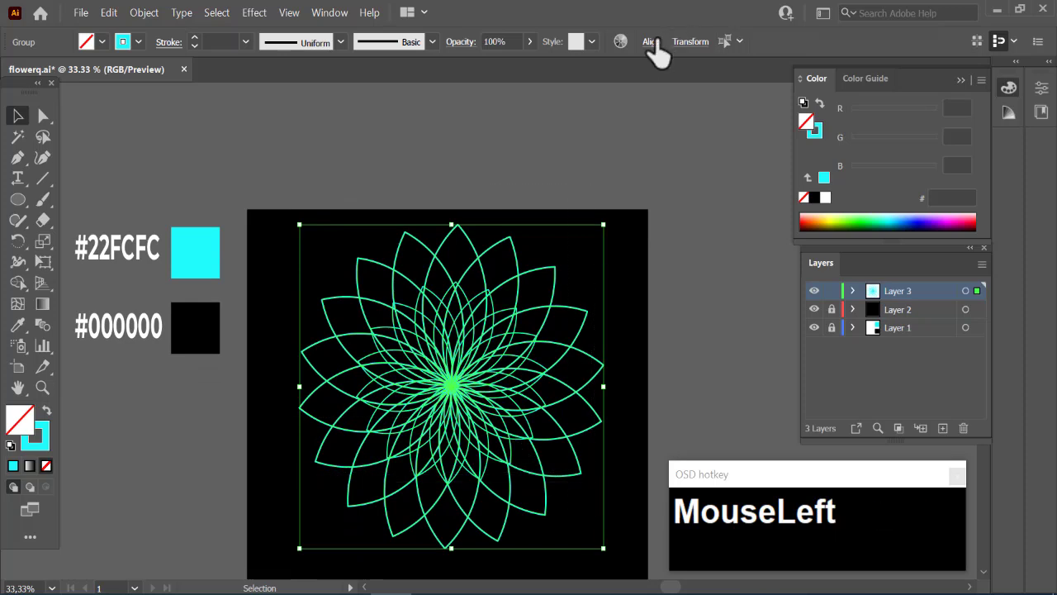
pyautogui.click(514, 91)
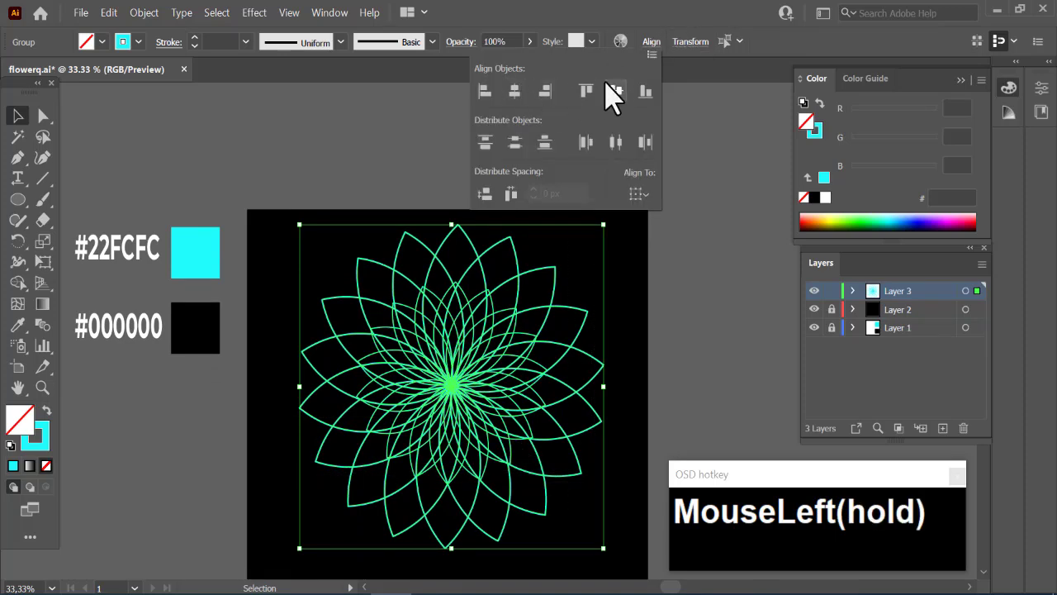
pyautogui.click(615, 91)
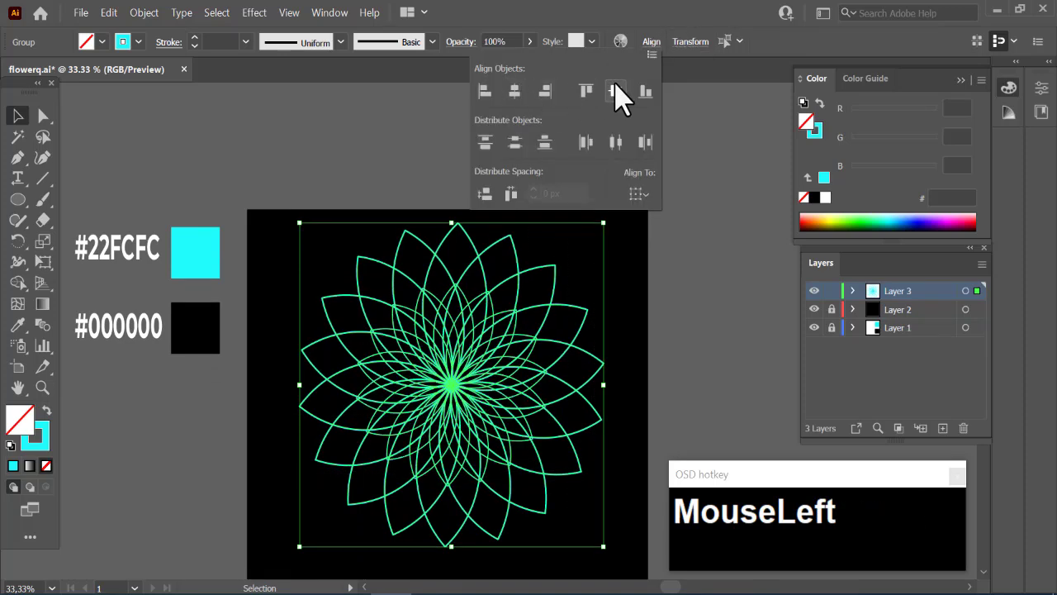
pyautogui.click(458, 355)
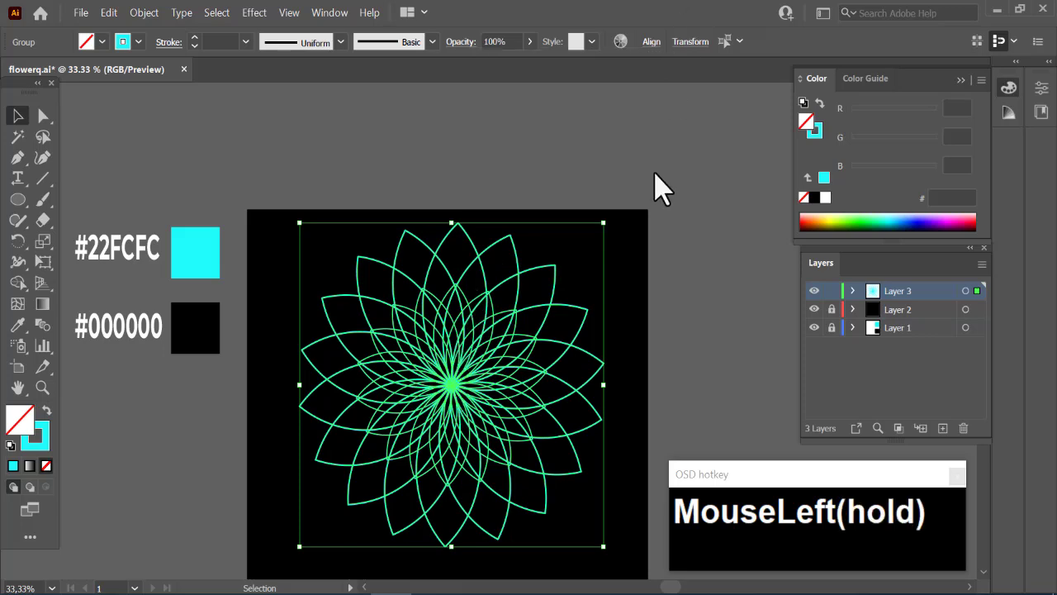
pyautogui.scroll(-2, 660, 188)
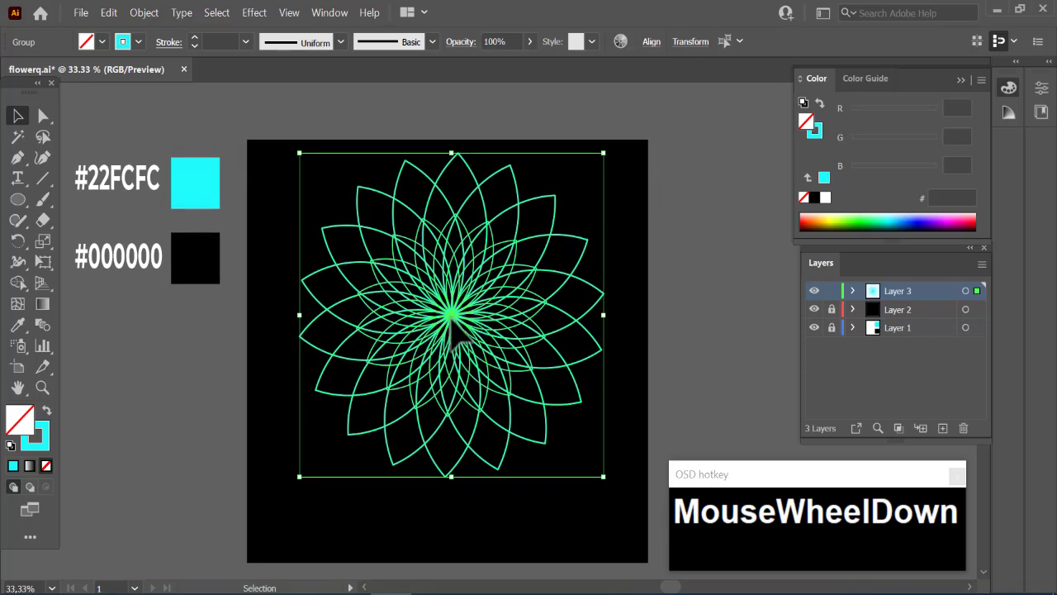
pyautogui.moveTo(453, 320); pyautogui.dragTo(453, 360)
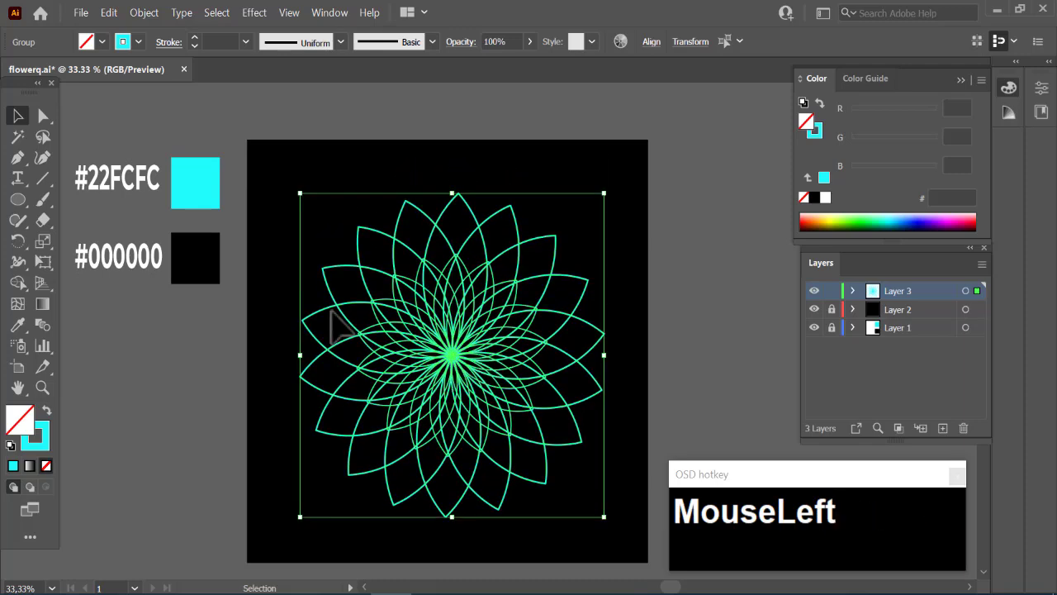
# - Make a blend between the small and the large flower
pyautogui.click(142, 14)
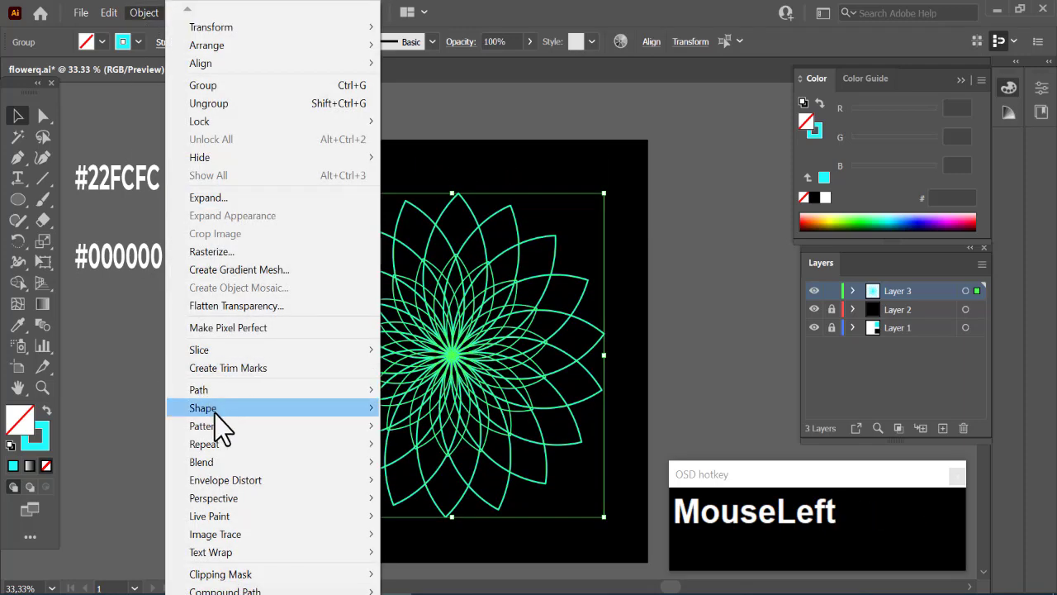
pyautogui.moveTo(219, 462)
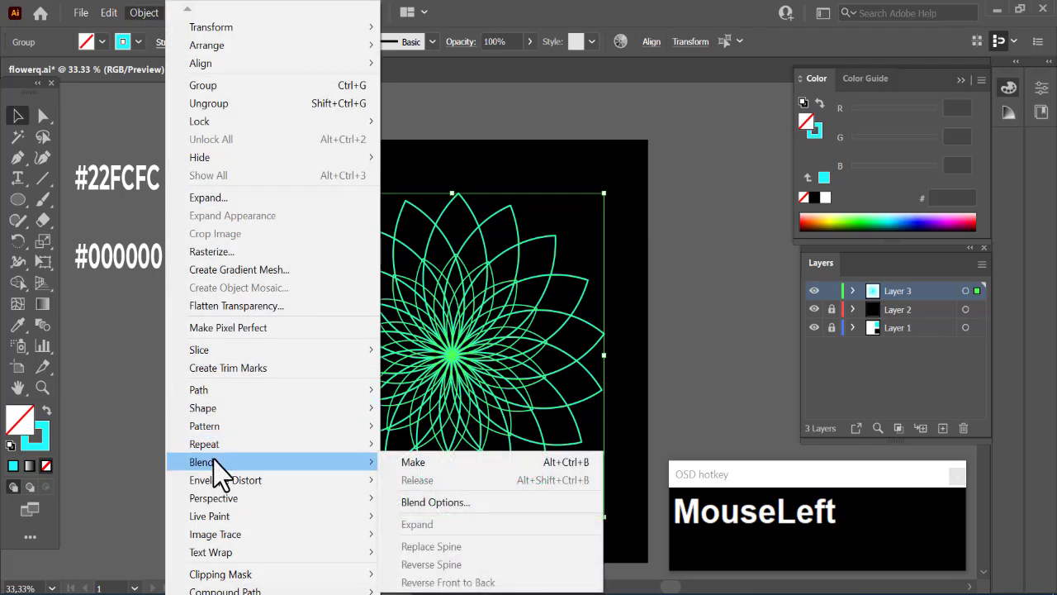
pyautogui.click(423, 464)
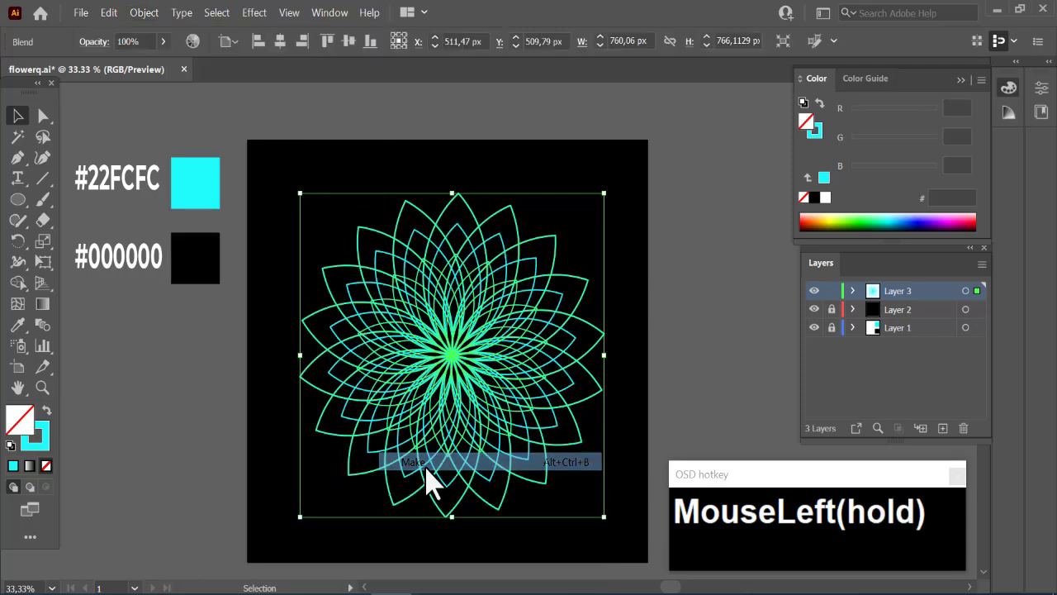
# - Set the blend's spacing to Specified Steps with 8 steps and deselect the flower
pyautogui.click(142, 14)
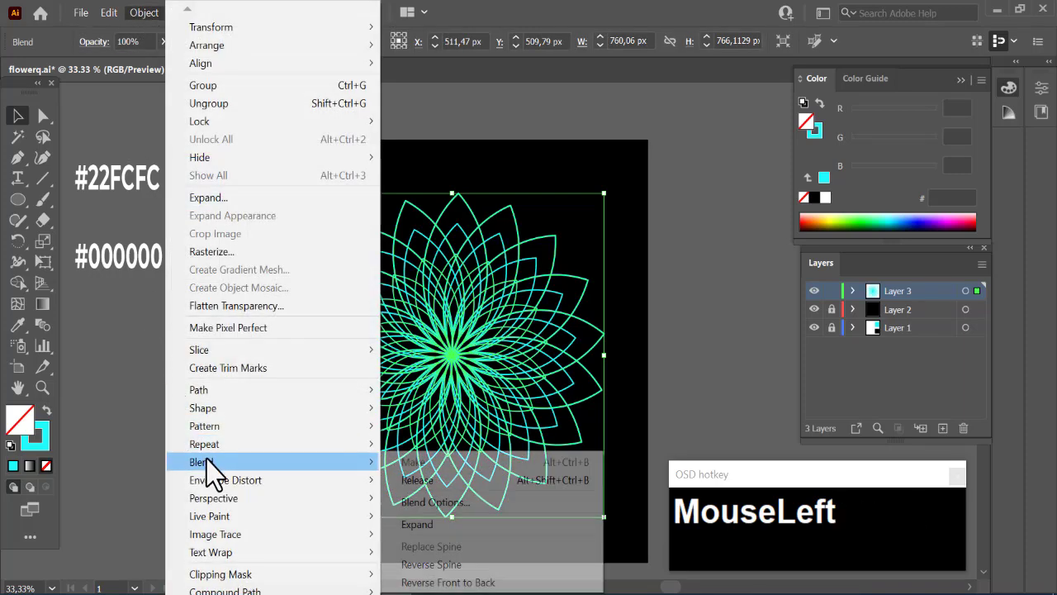
pyautogui.click(413, 504)
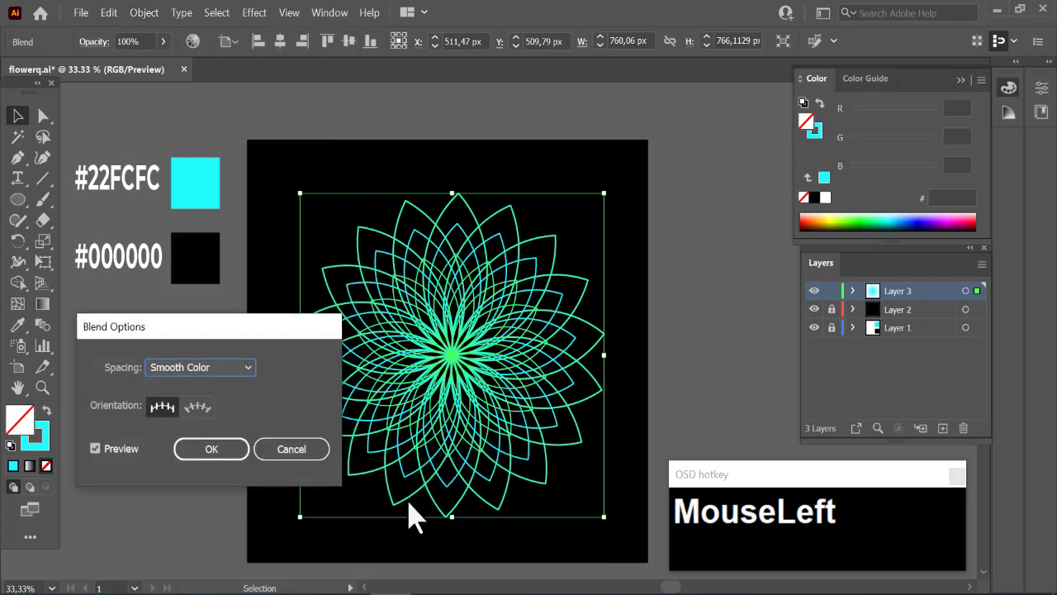
pyautogui.click(247, 372)
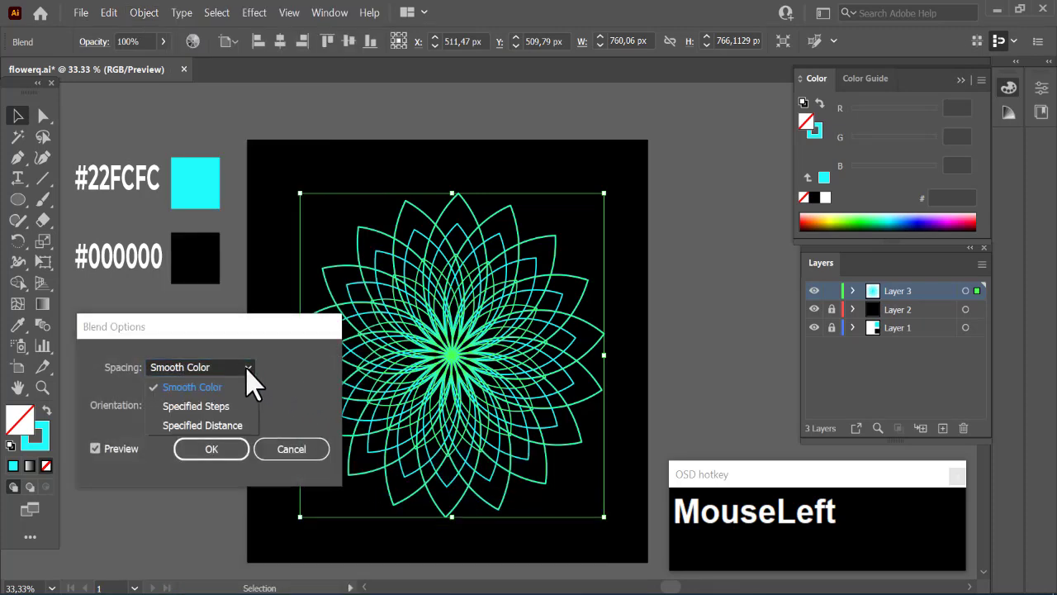
pyautogui.click(216, 406)
pyautogui.press('Up')
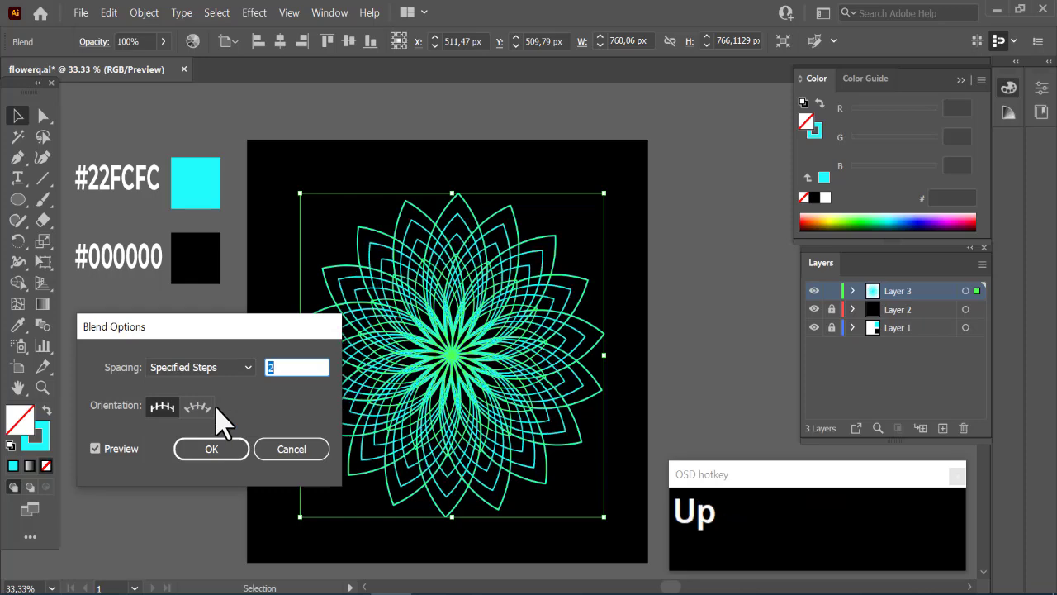
pyautogui.press('Up')
pyautogui.press('Up')
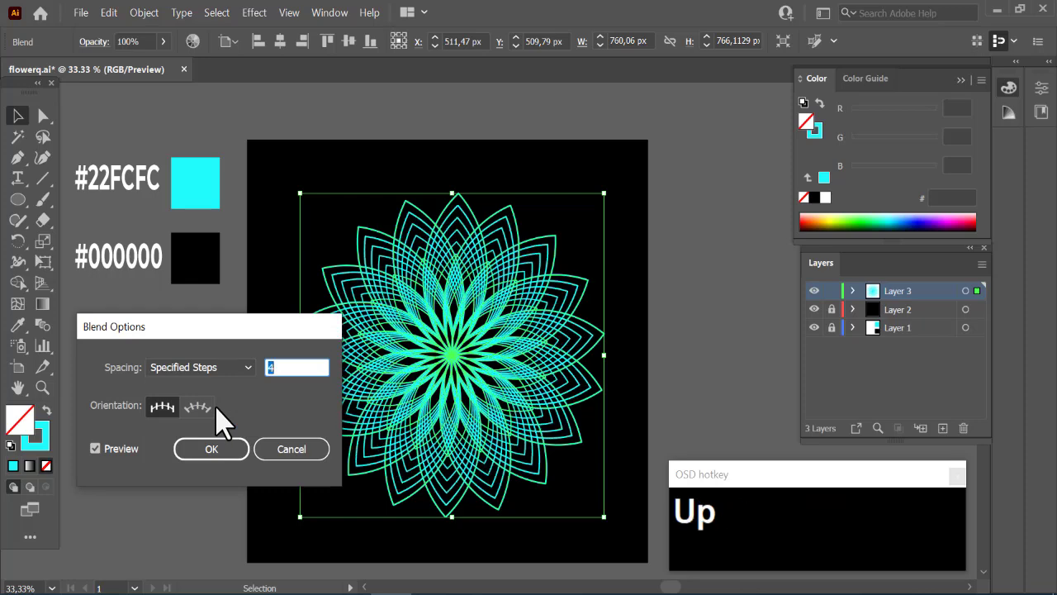
pyautogui.press('Up')
pyautogui.press('Up')
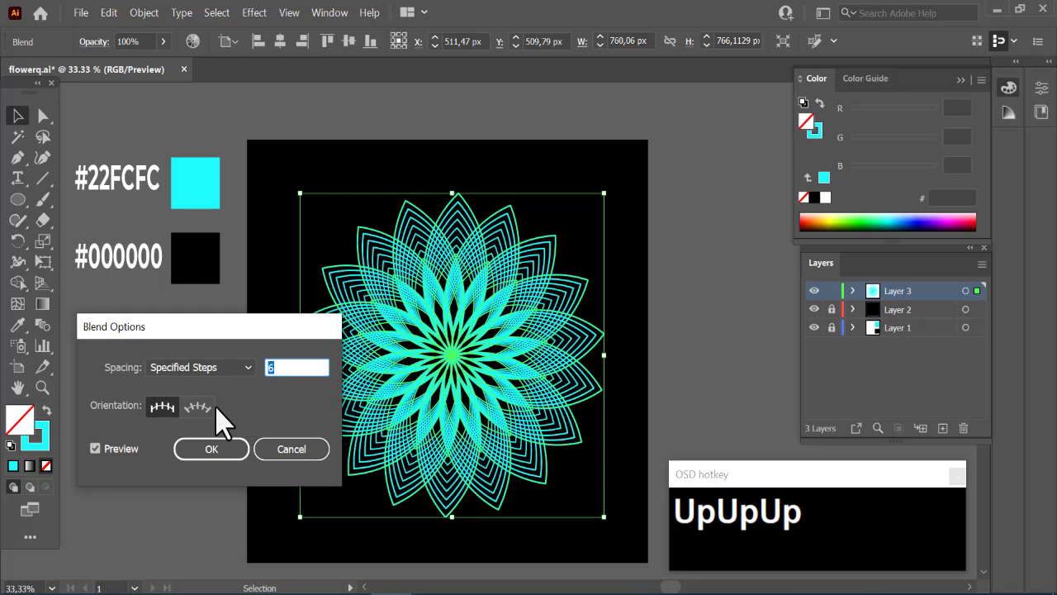
pyautogui.press('Up')
pyautogui.press('Up')
pyautogui.press('Down')
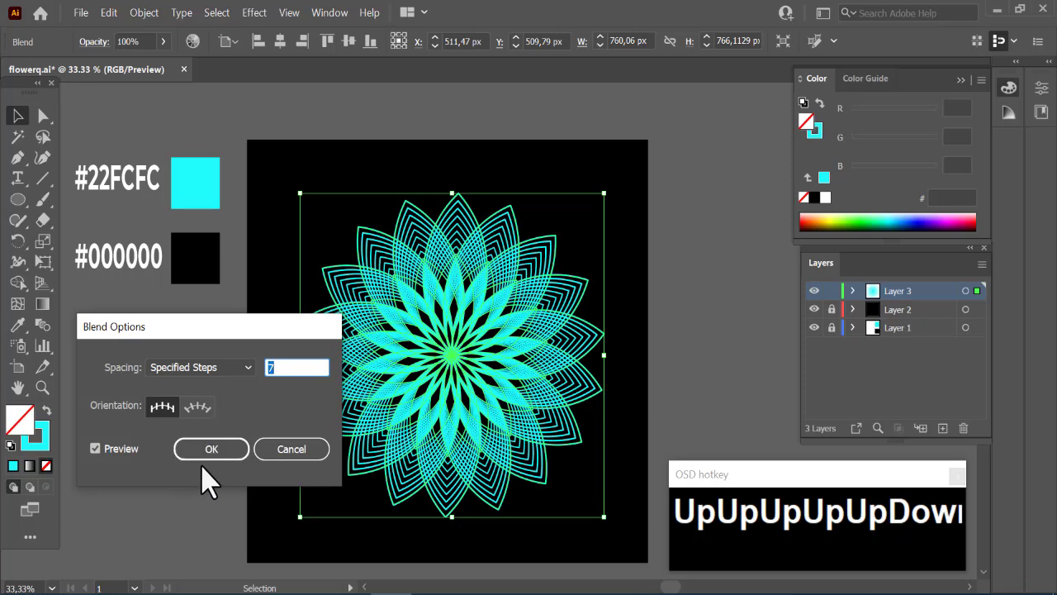
pyautogui.press('Up')
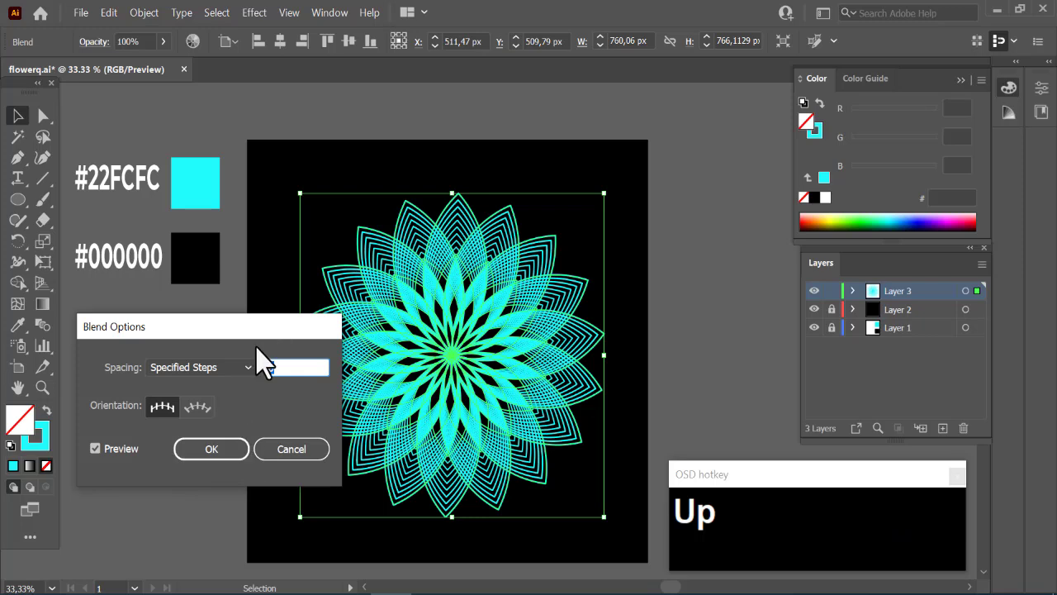
pyautogui.click(216, 448)
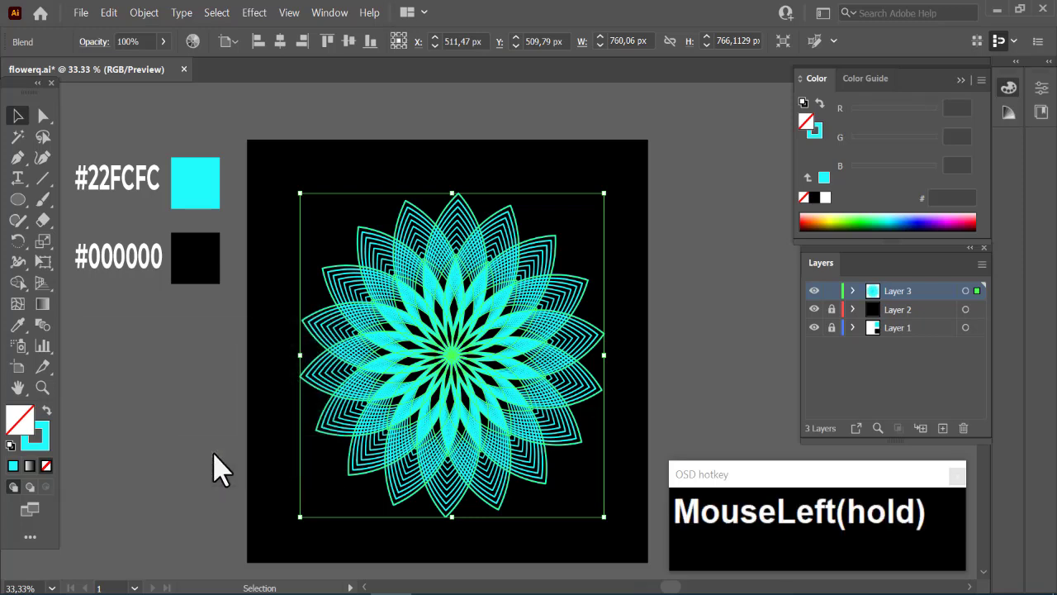
pyautogui.click(643, 358)
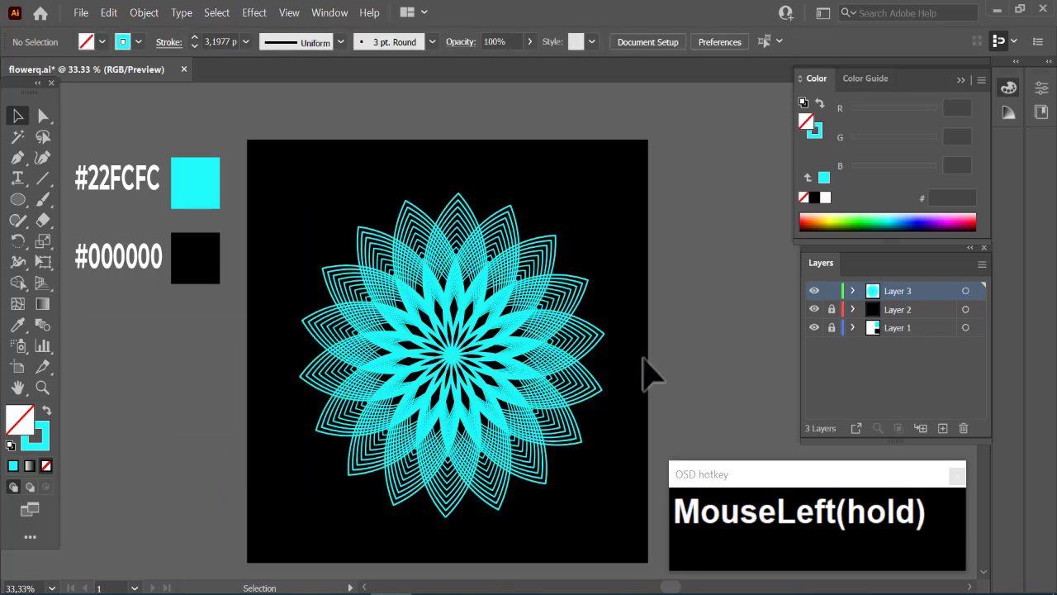
# - Target all the artwork on Layer 3 and apply the default white-to-black linear gradient to its stroke
pyautogui.moveTo(643, 357); pyautogui.dragTo(532, 248)
pyautogui.click(964, 291)
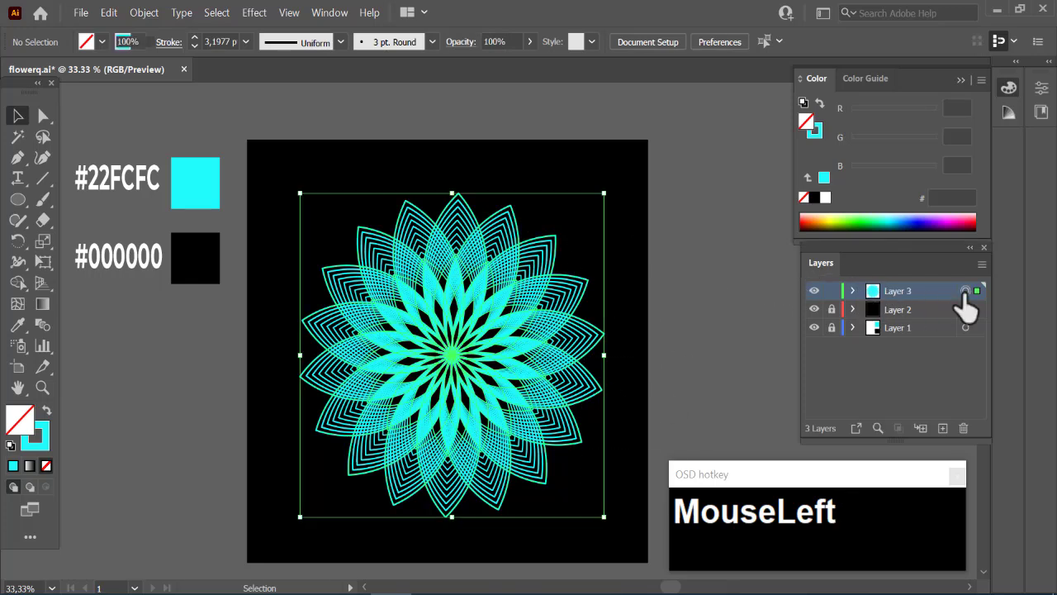
pyautogui.click(43, 444)
pyautogui.click(31, 466)
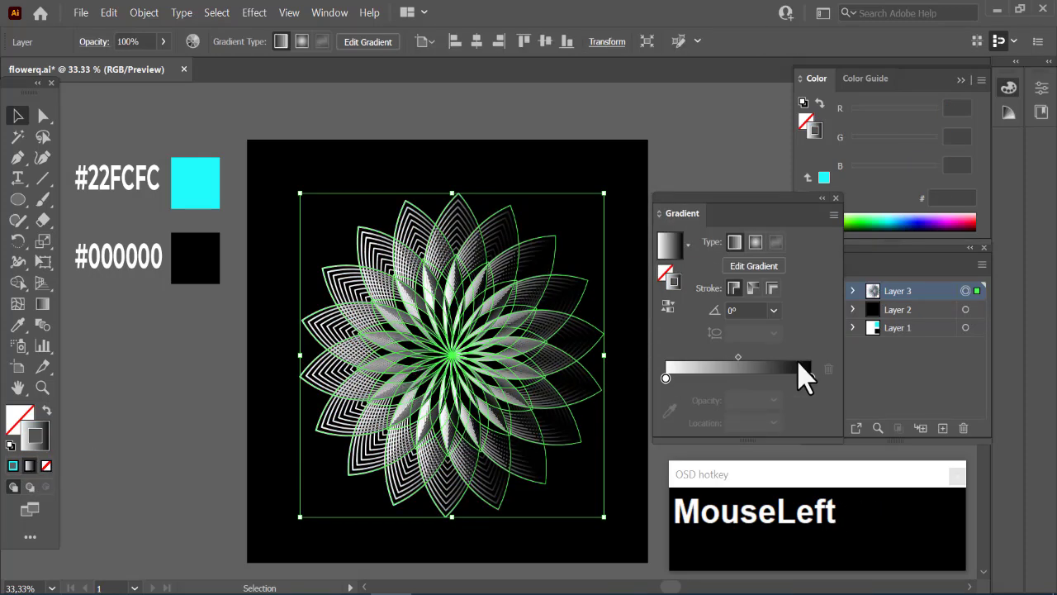
# - Sample the cyan #22FCFC swatch for the stroke gradient's end stop and the black #000000 swatch for its start stop
pyautogui.click(810, 378)
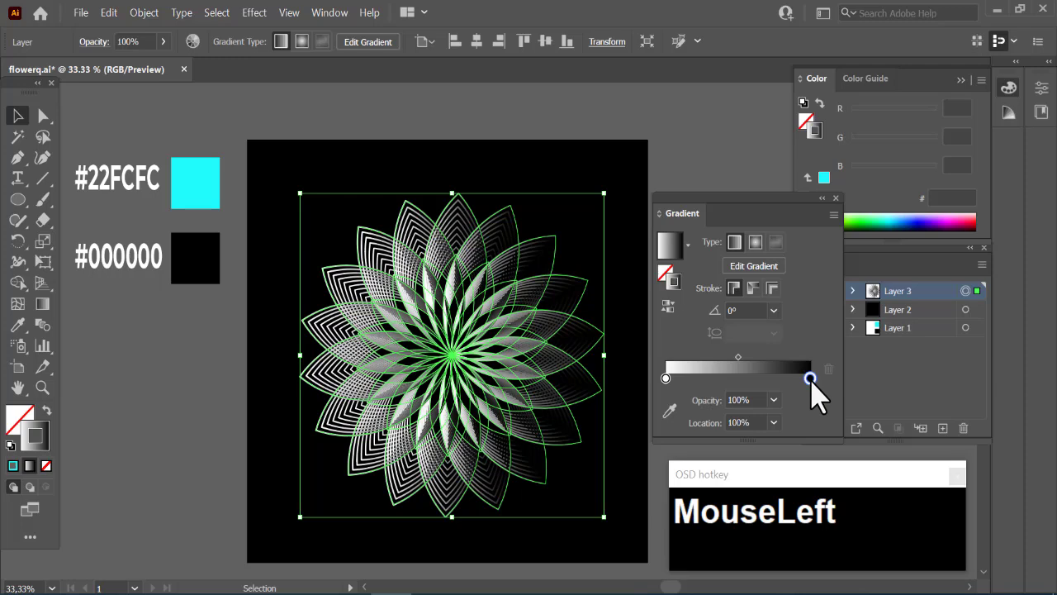
pyautogui.click(670, 411)
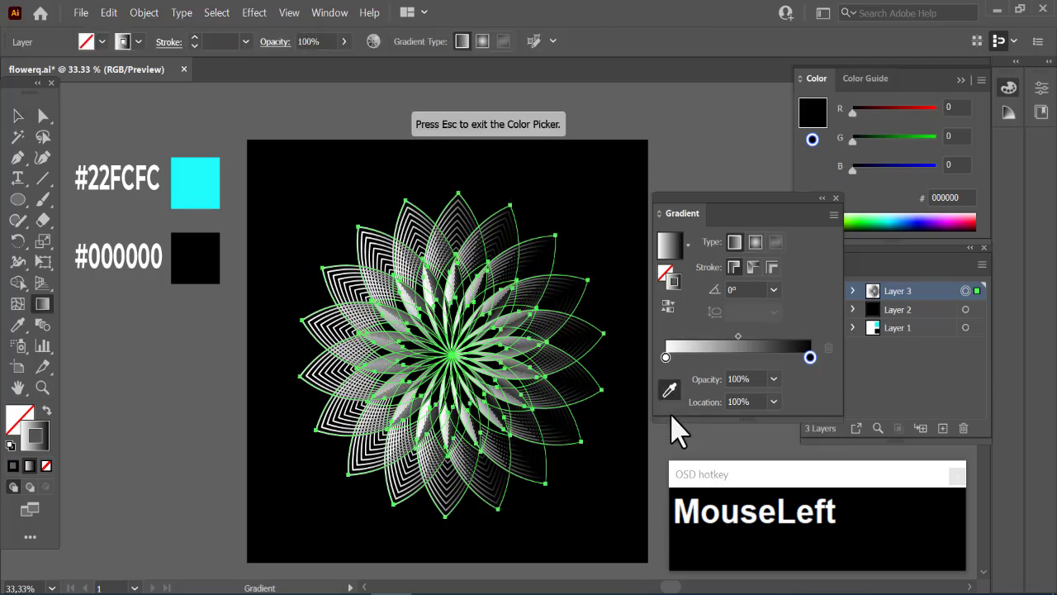
pyautogui.click(193, 175)
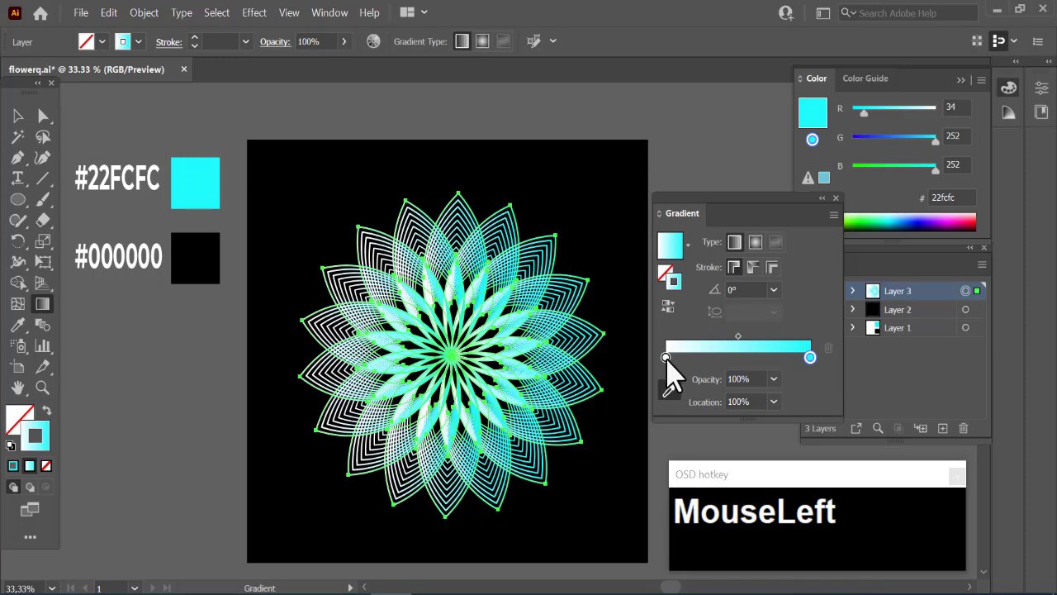
pyautogui.click(666, 357)
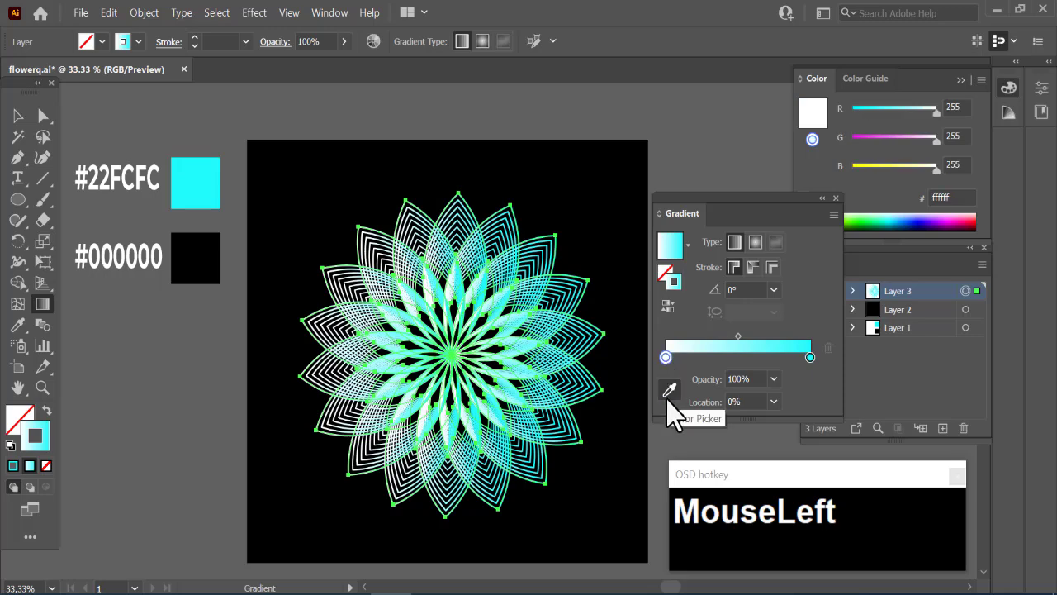
pyautogui.click(673, 389)
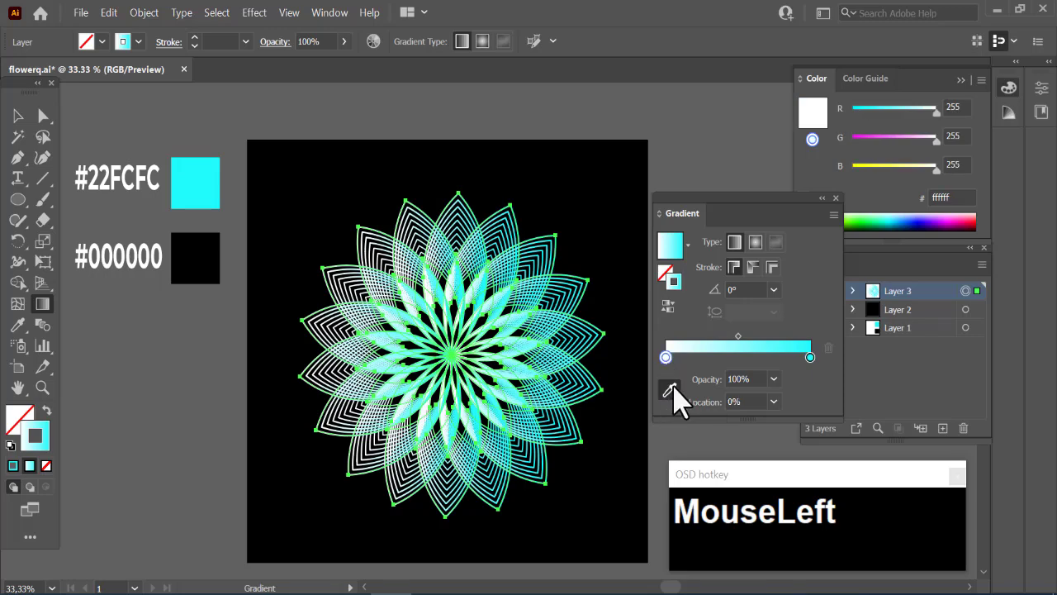
pyautogui.click(196, 263)
# - Change the flower's stroke gradient to radial, close the gradient settings and deselect the artwork with the Selection tool
pyautogui.click(756, 243)
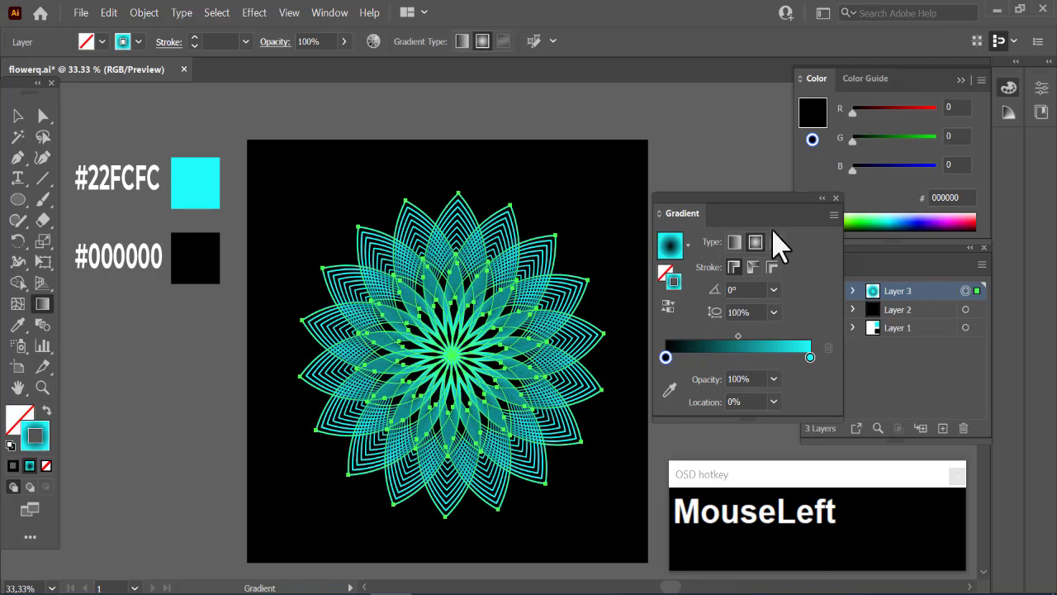
pyautogui.click(836, 198)
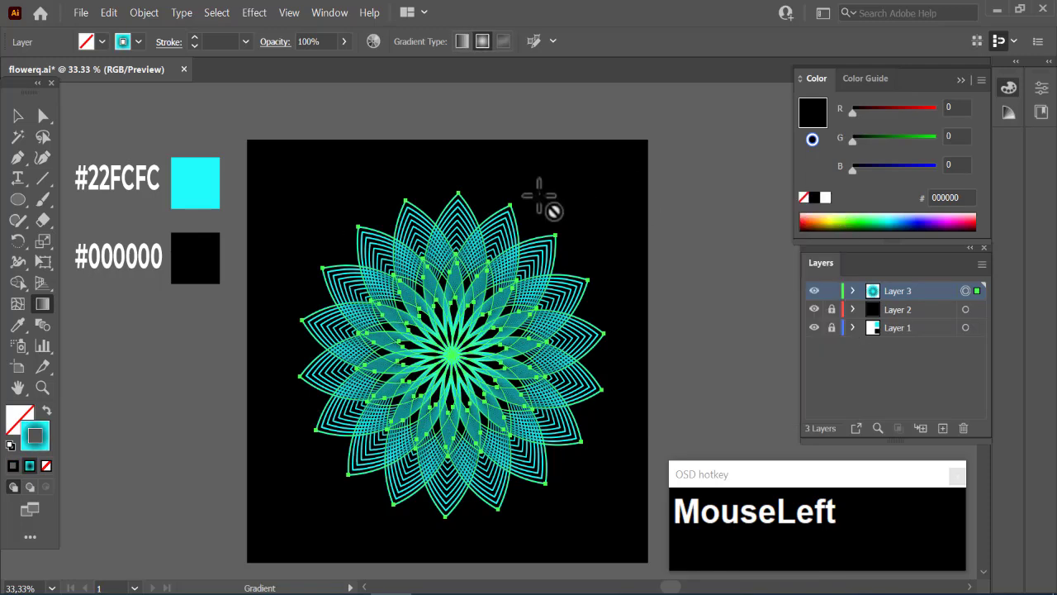
pyautogui.click(18, 116)
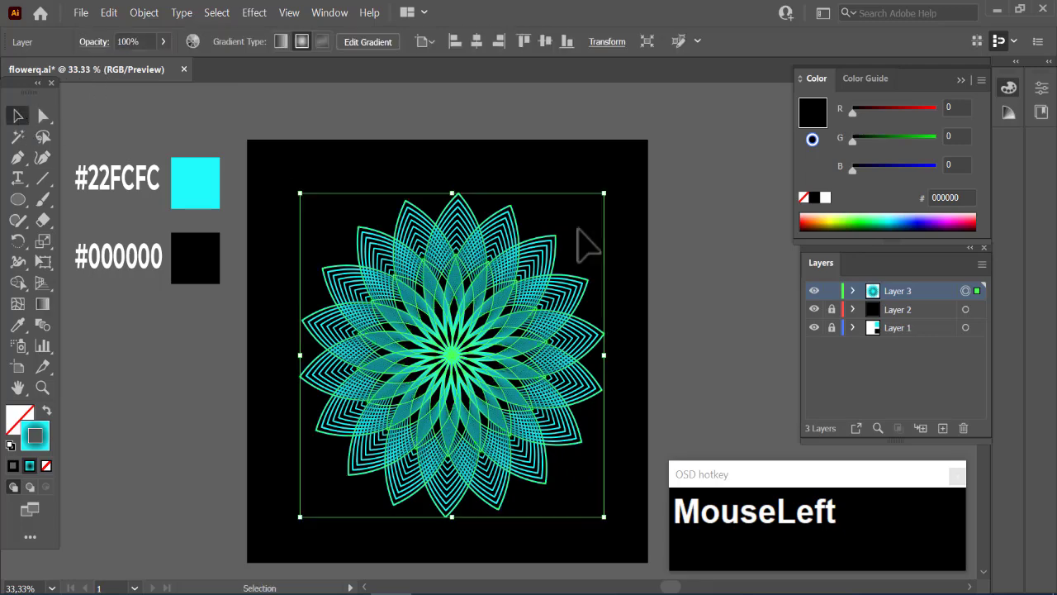
pyautogui.click(678, 285)
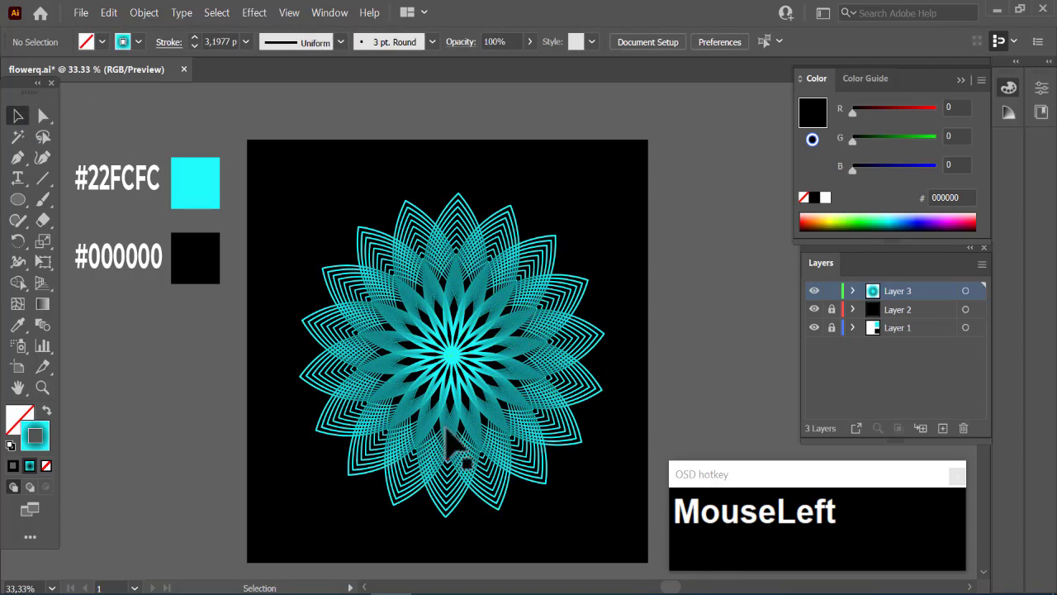